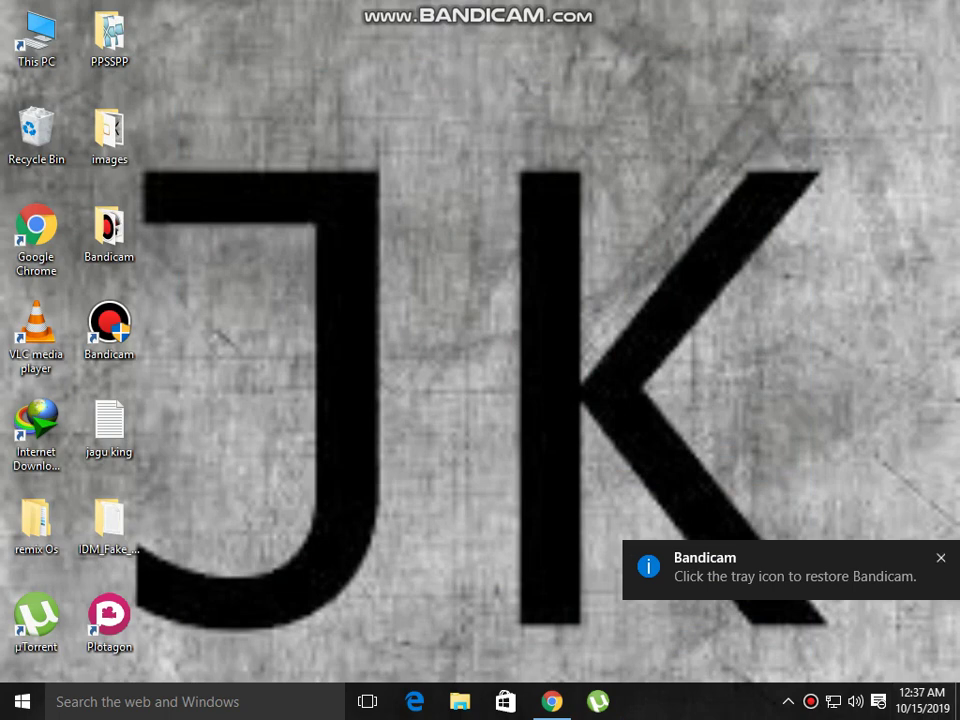
# Step: Switch to Google Chrome and go to google.com
pyautogui.moveTo(640, 393); pyautogui.dragTo(819, 566)
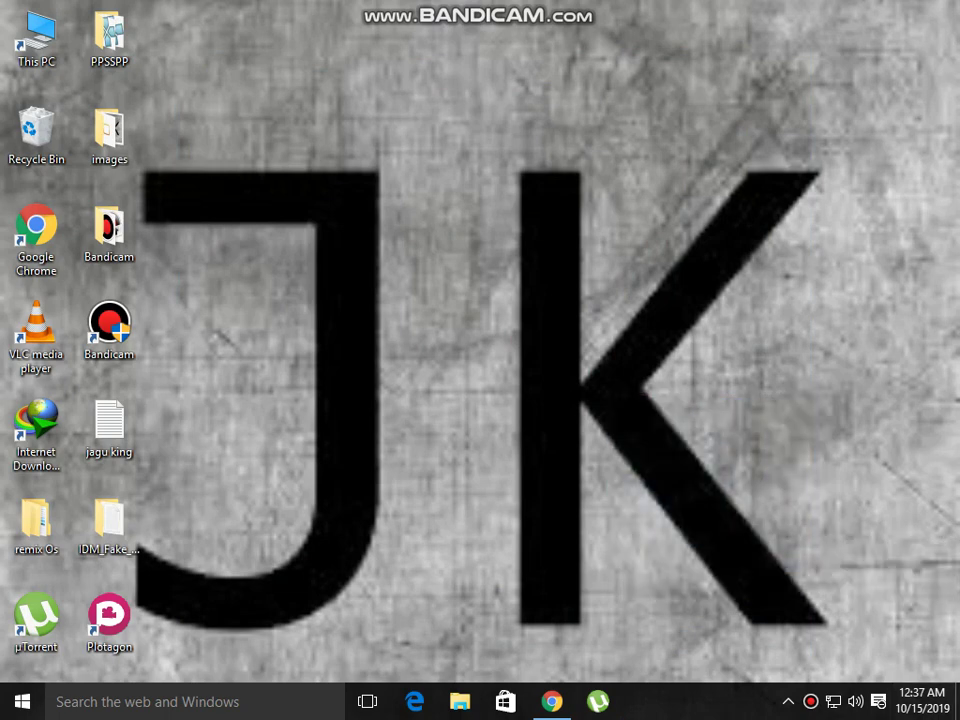
pyautogui.click(552, 701)
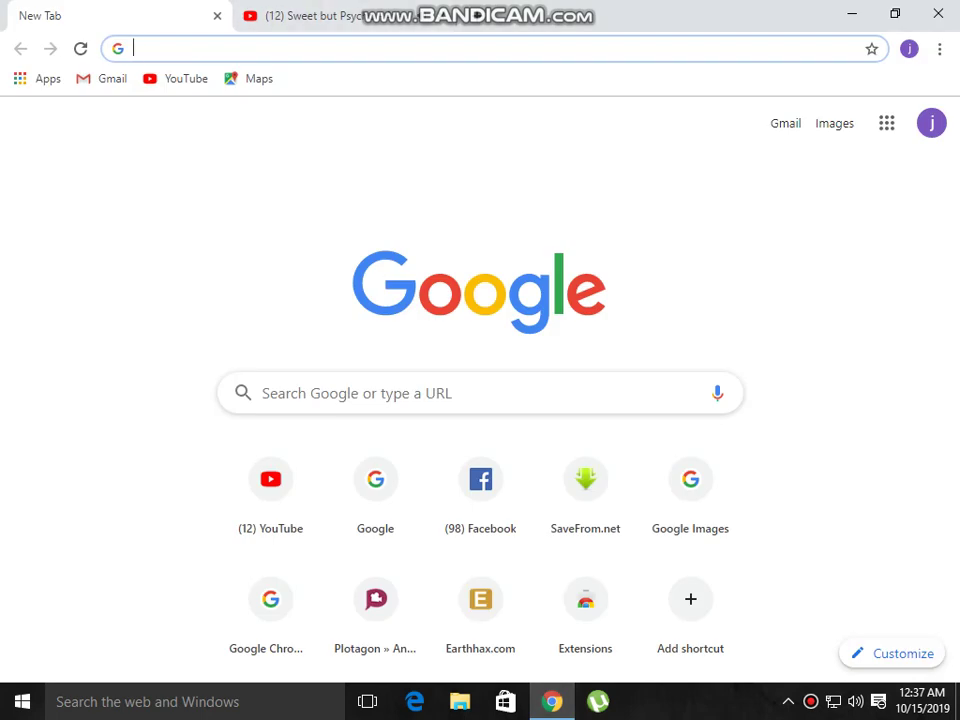
pyautogui.write('g')
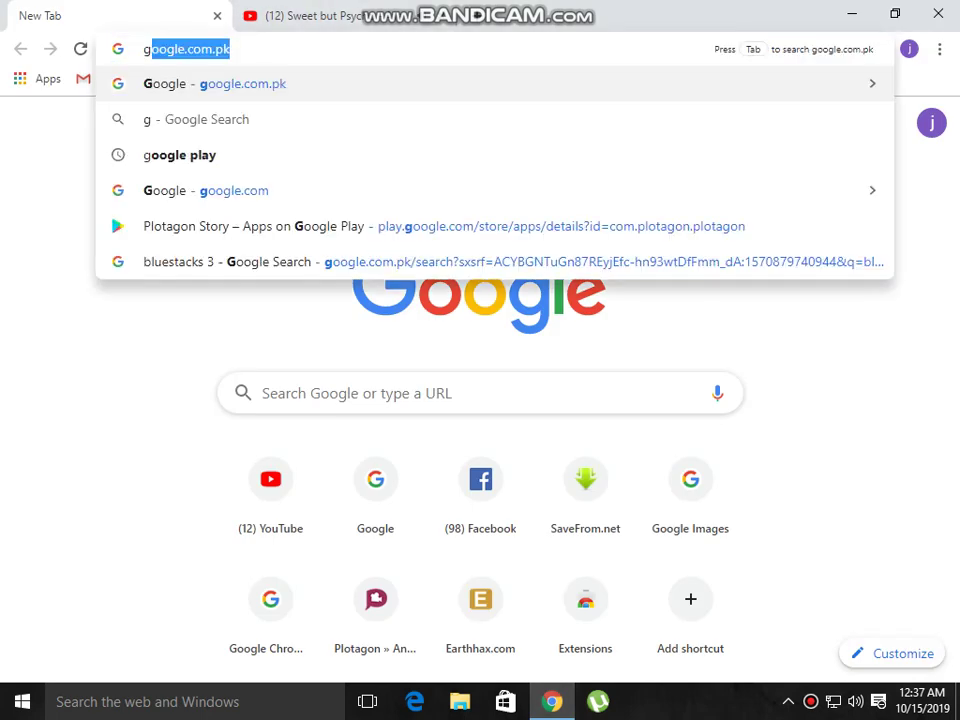
pyautogui.write('oogl')
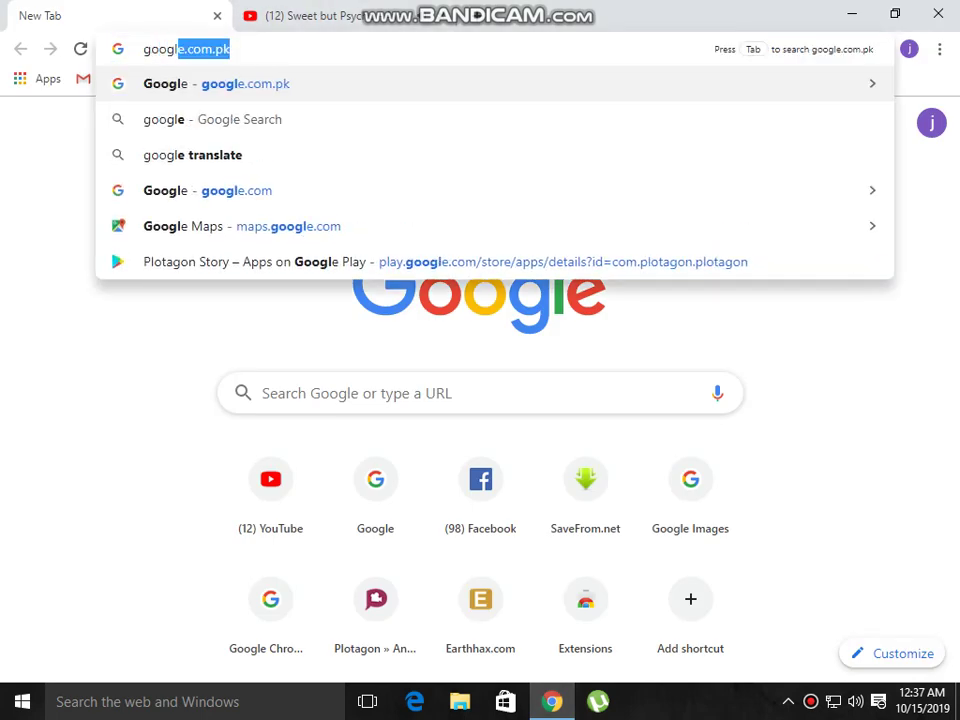
pyautogui.write('e.com')
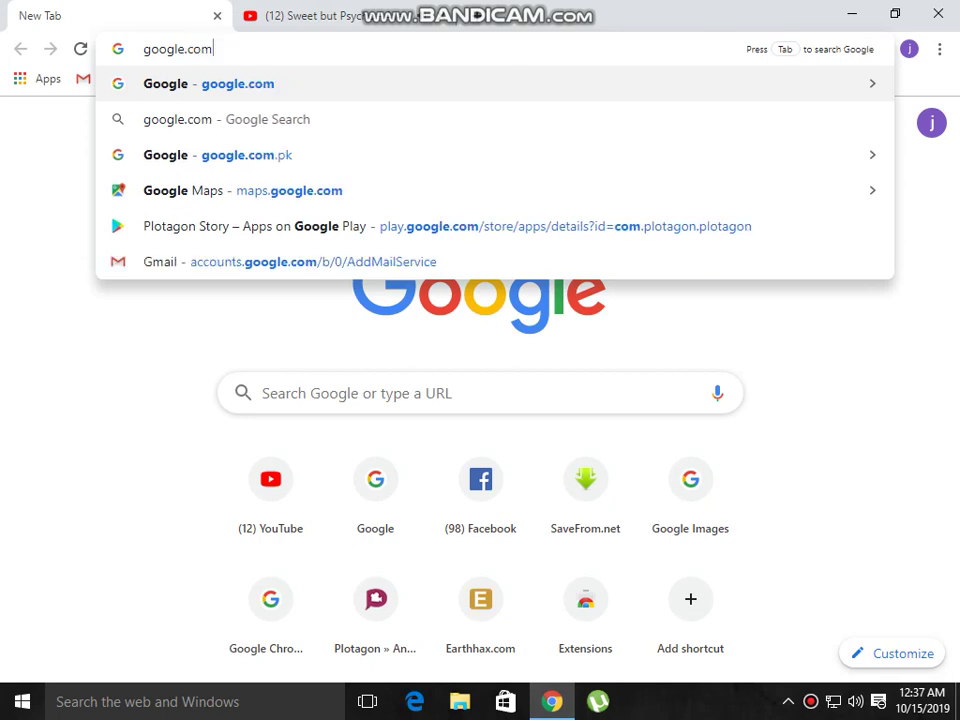
pyautogui.press('Return')
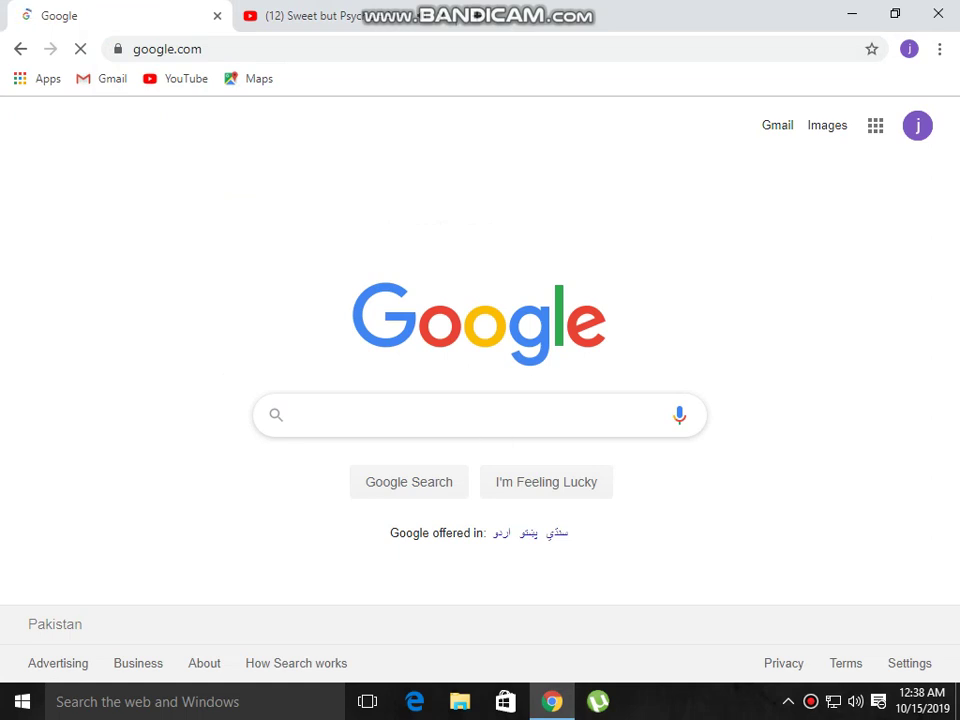
# Step: Search Google for "plotagon uptodown" and open the "Plotagon old versions - Windows" result
pyautogui.click(478, 415)
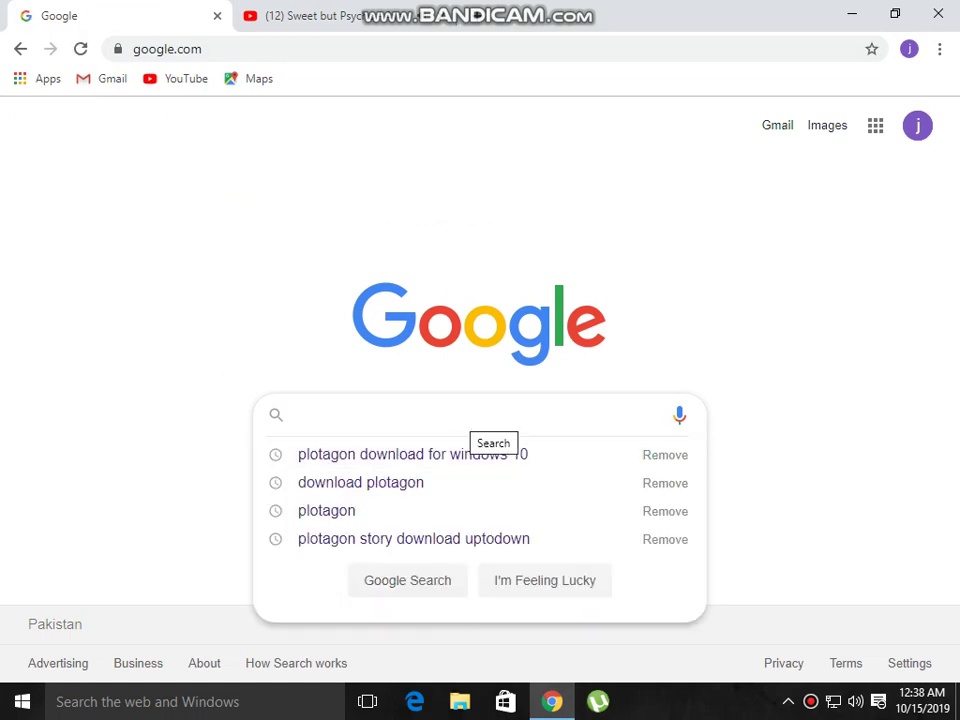
pyautogui.write('plota')
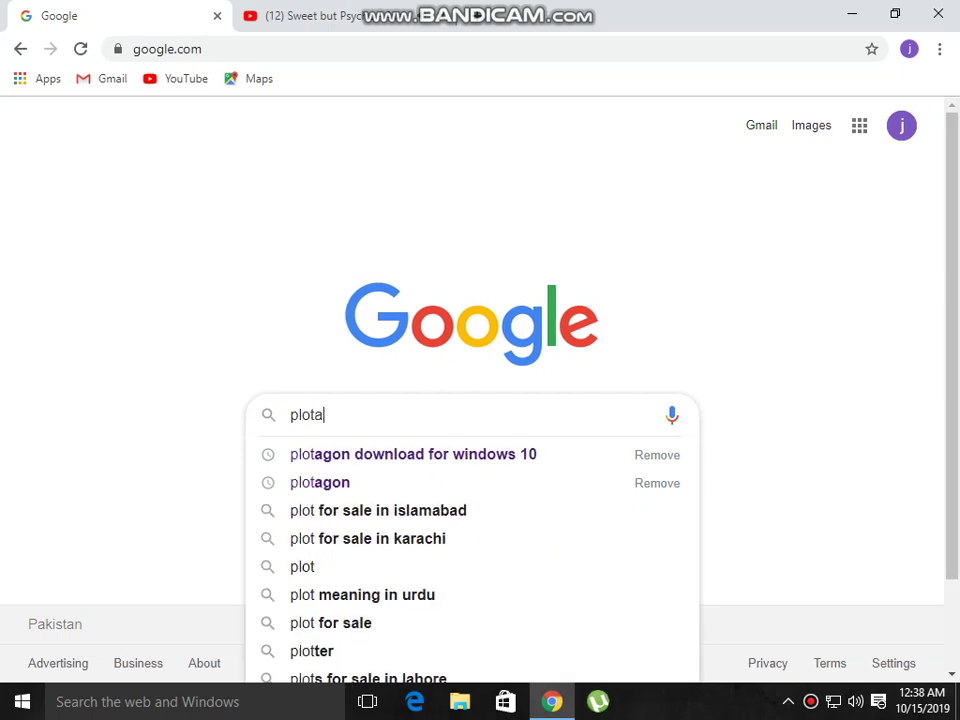
pyautogui.write('go')
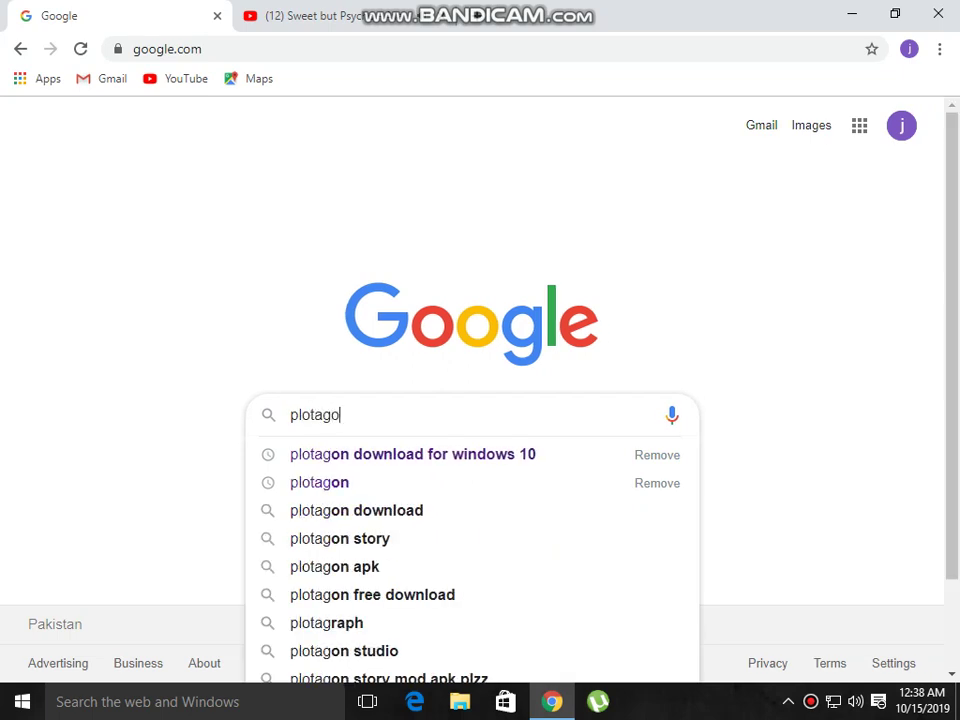
pyautogui.write('n uptodown')
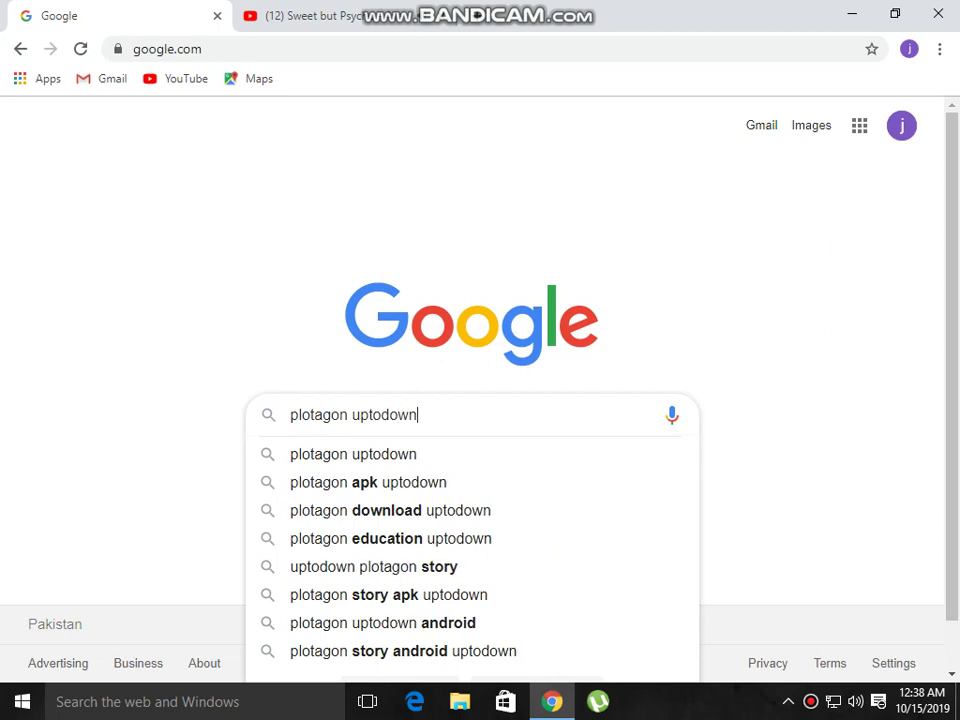
pyautogui.press('Return')
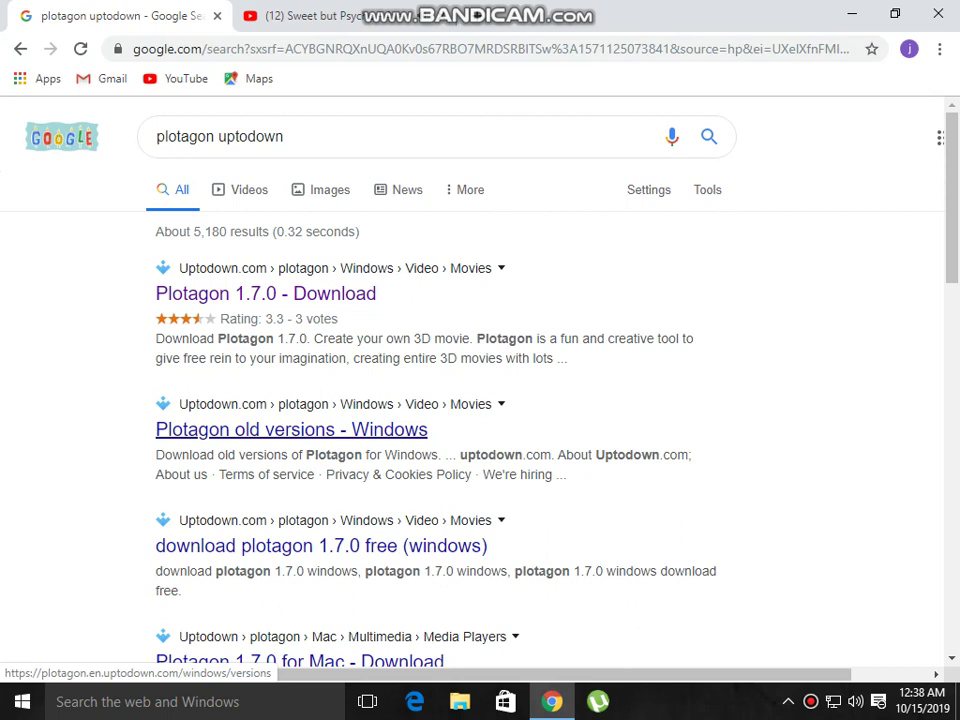
pyautogui.click(291, 429)
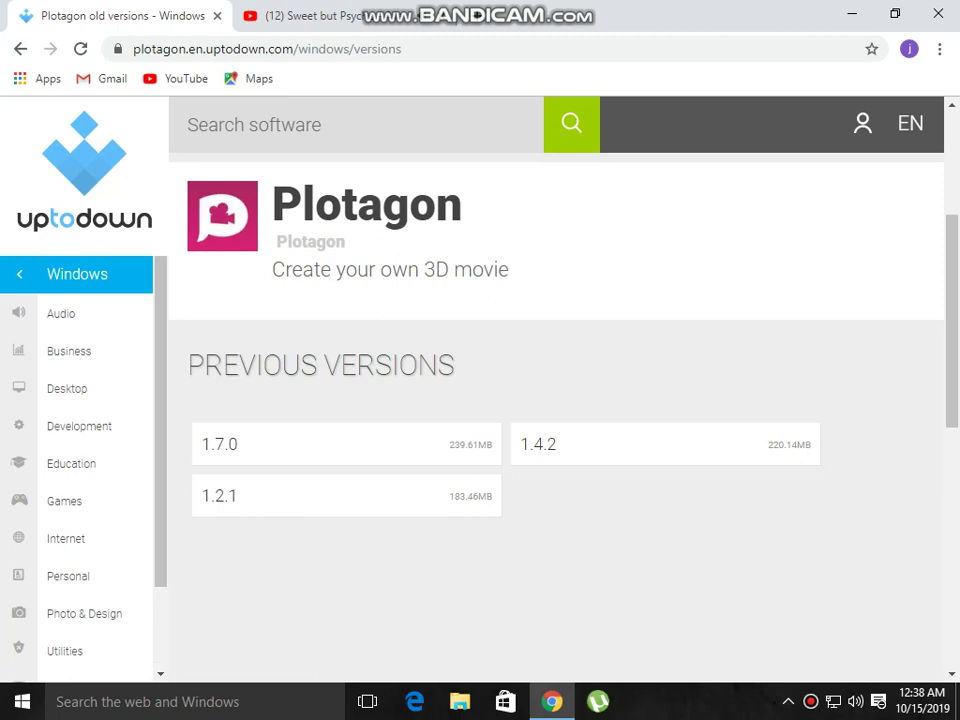
# Step: Examine the previous Plotagon versions offered for Windows on the Uptodown page
pyautogui.scroll(-7, 556, 400)
pyautogui.scroll(8, 556, 400)
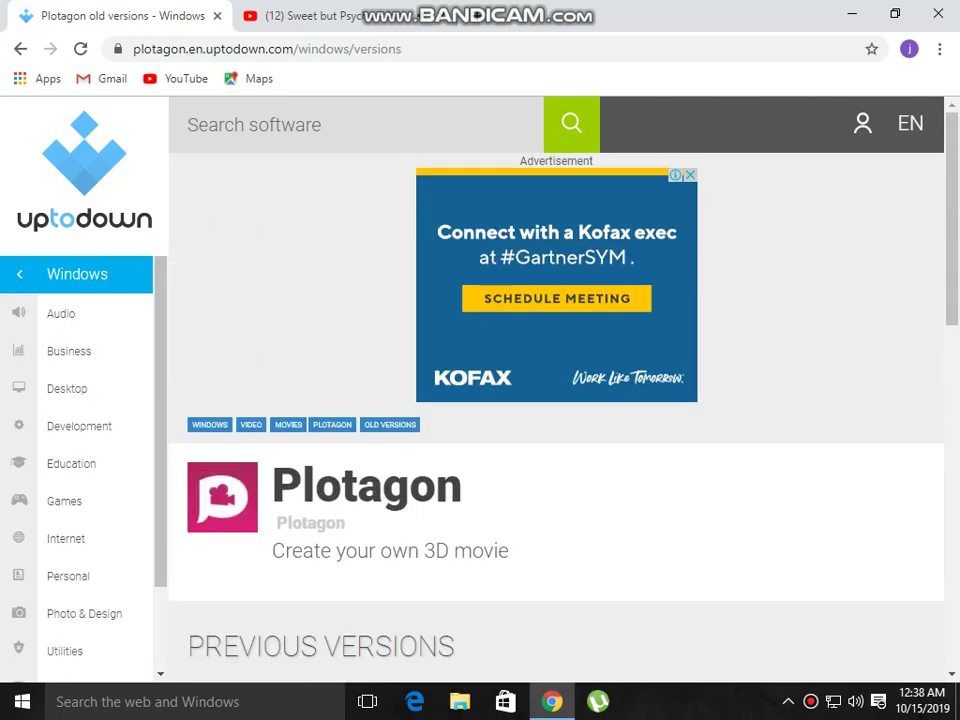
pyautogui.scroll(-1, 556, 400)
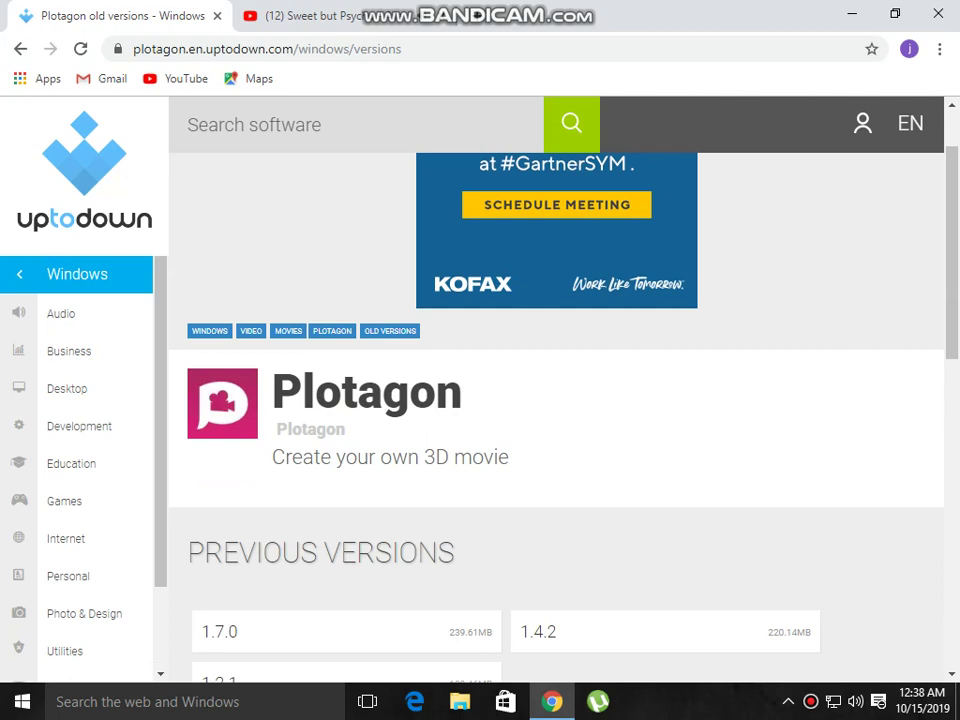
pyautogui.scroll(1, 556, 400)
pyautogui.scroll(-1, 556, 400)
pyautogui.scroll(1, 312, 430)
pyautogui.scroll(-1, 556, 400)
pyautogui.scroll(-4, 556, 400)
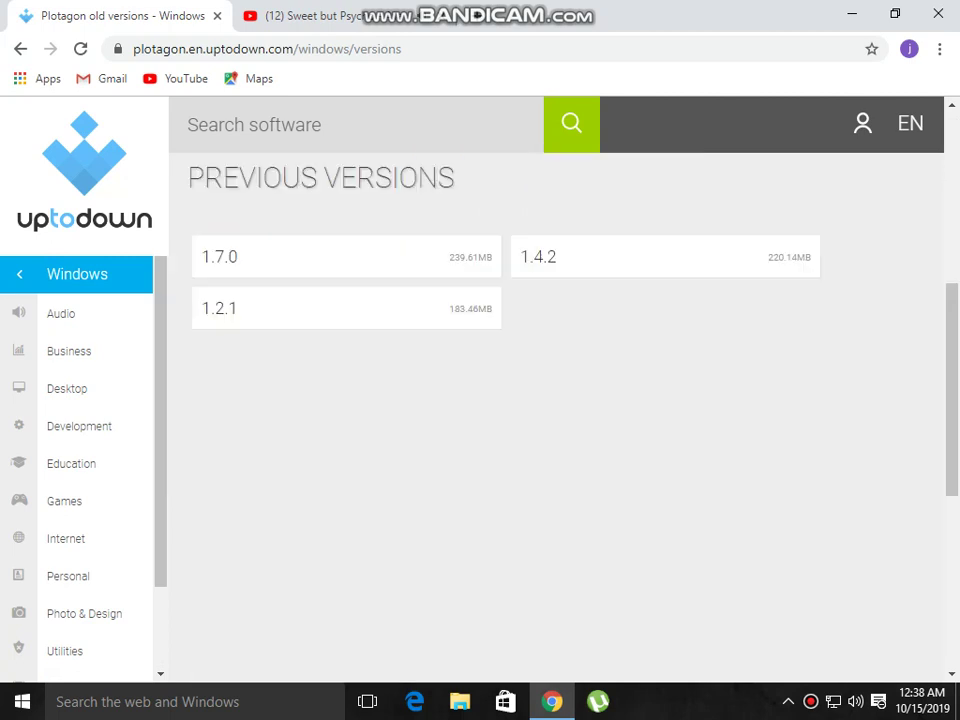
pyautogui.scroll(3, 556, 400)
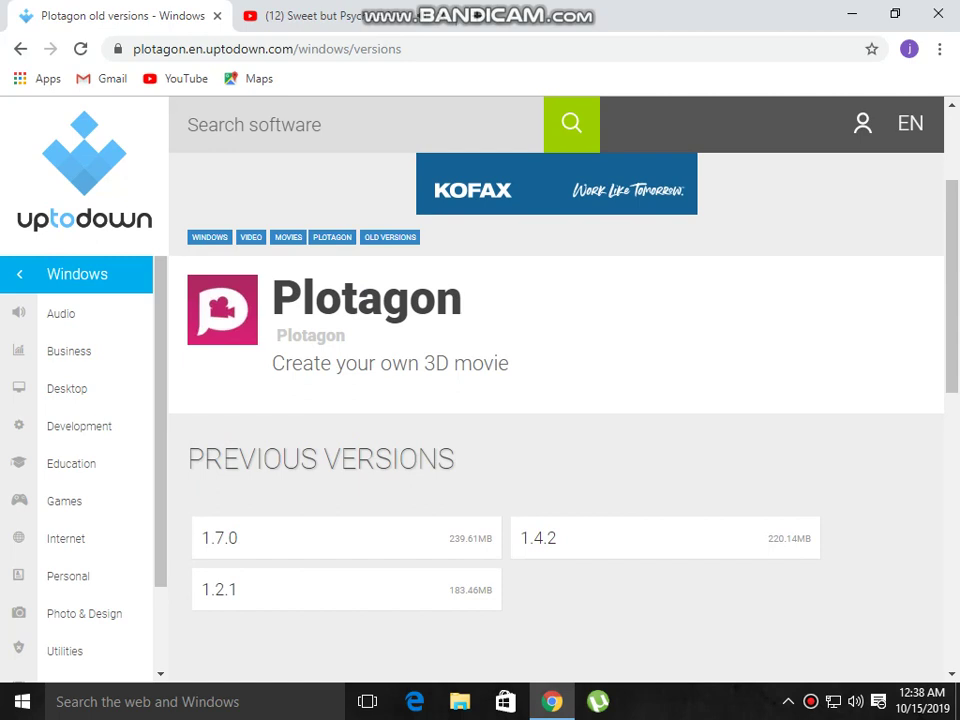
# Step: Search Uptodown for "plotagon" and open the Plotagon entry for Windows
pyautogui.click(300, 125)
pyautogui.write('p')
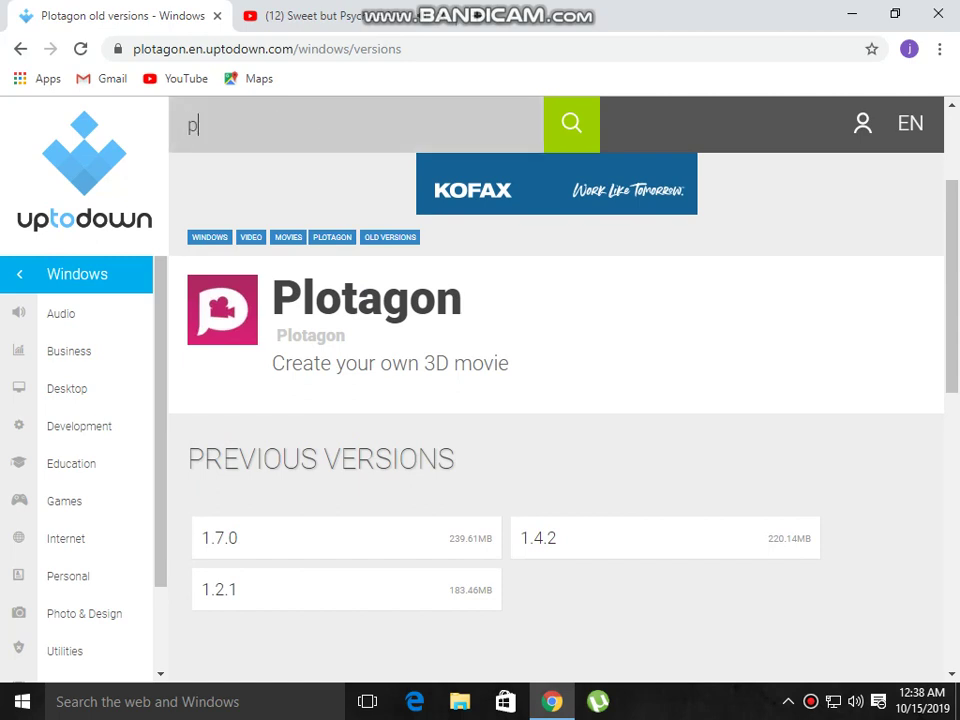
pyautogui.write('lotagon')
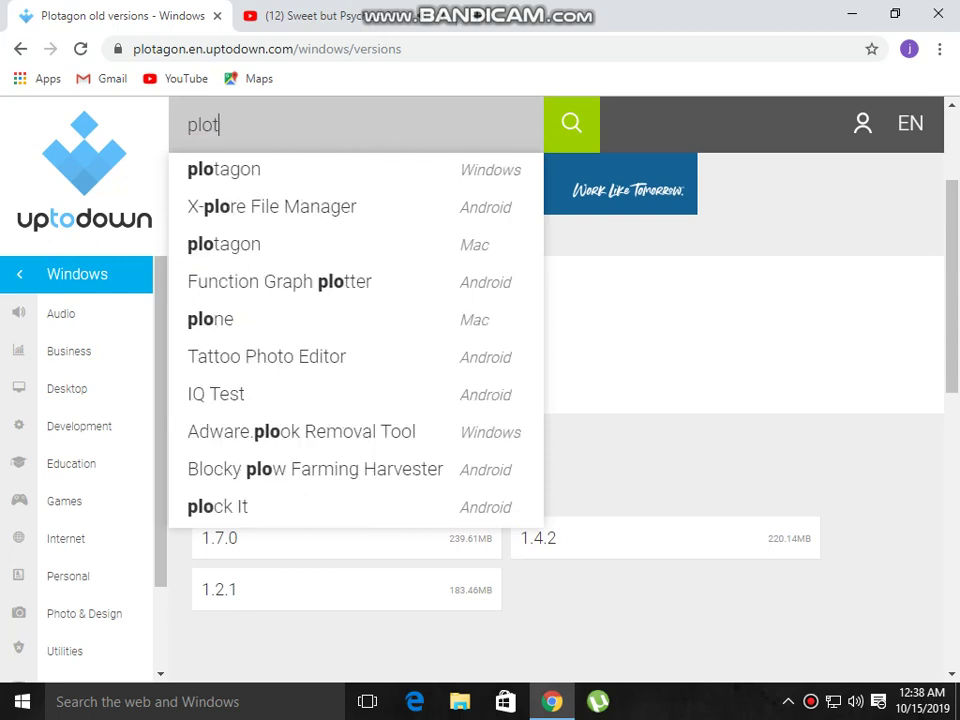
pyautogui.press('Return')
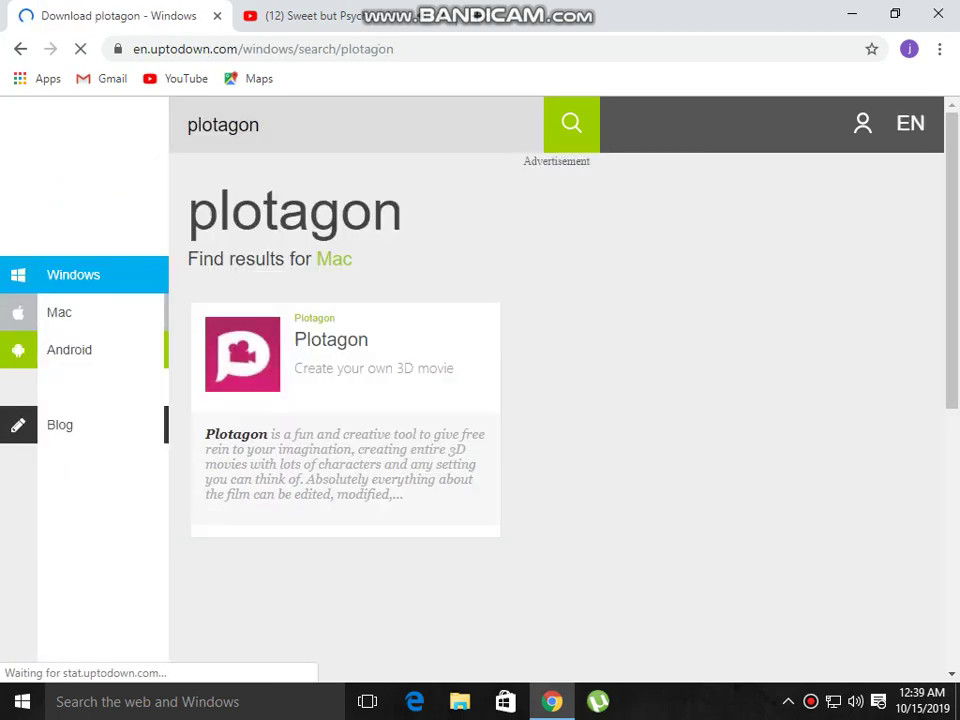
pyautogui.click(331, 429)
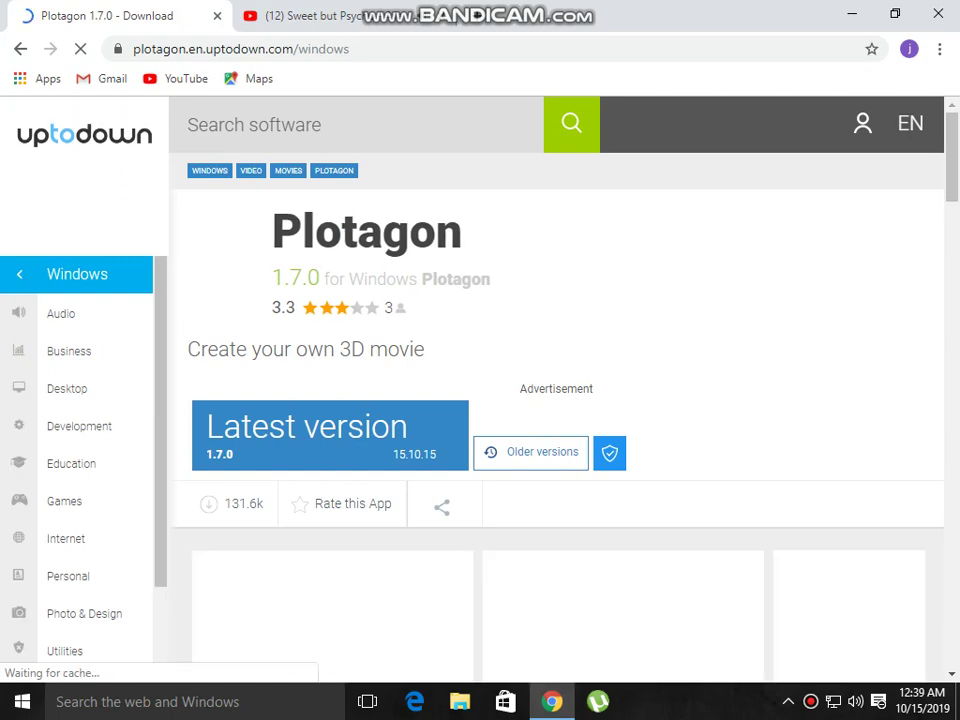
# Step: Look over the Plotagon overview and open the download page of its latest version, 1.7.0
pyautogui.scroll(-5, 556, 400)
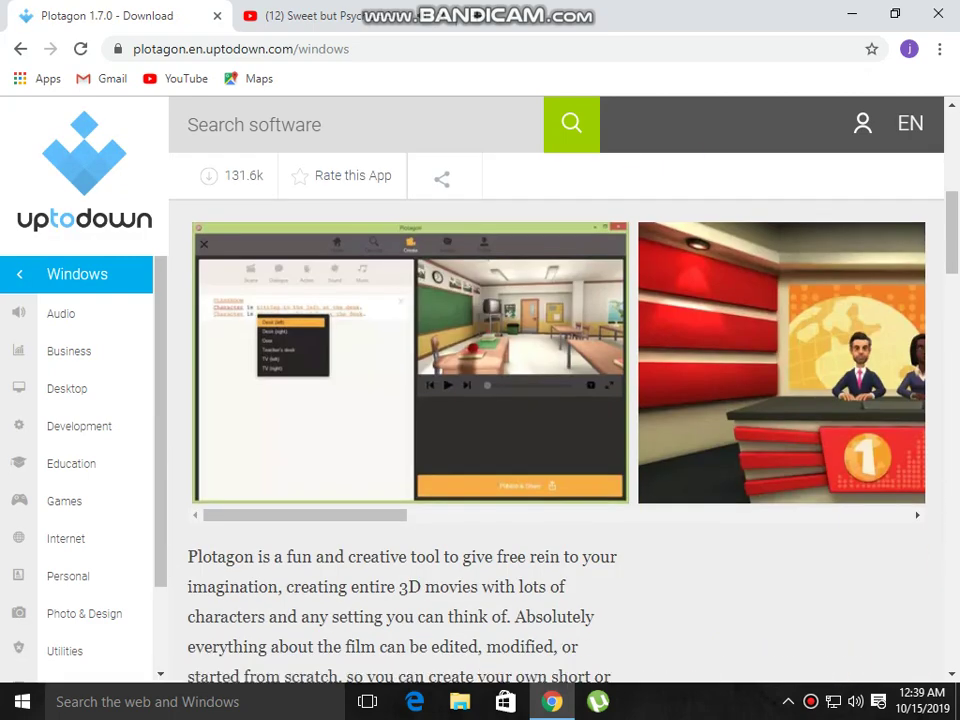
pyautogui.moveTo(735, 368); pyautogui.dragTo(504, 370)
pyautogui.scroll(2, 440, 310)
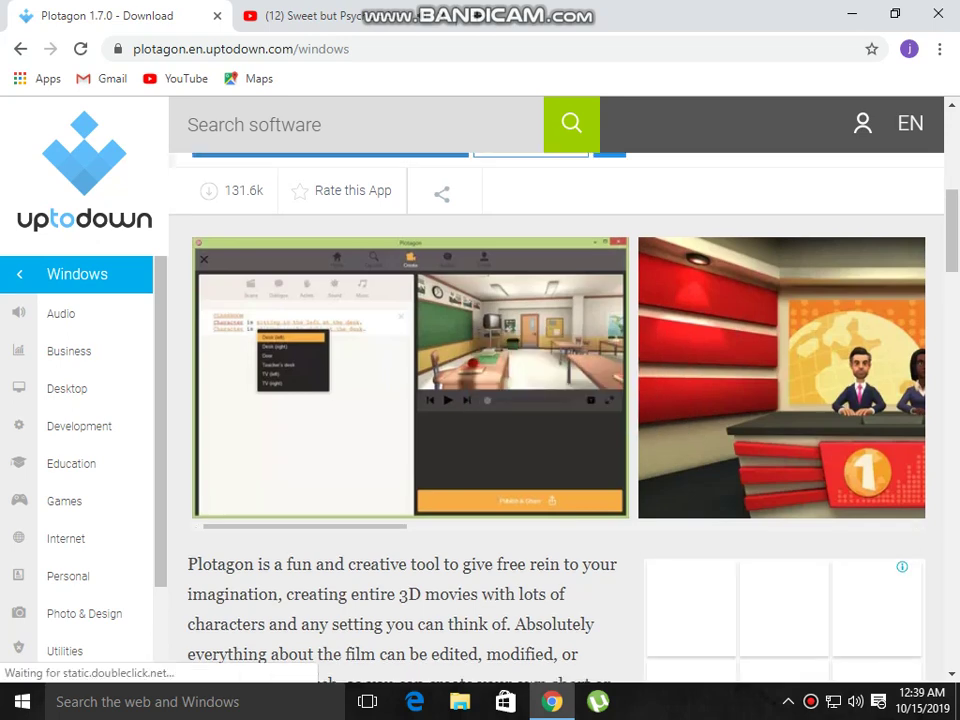
pyautogui.click(330, 295)
pyautogui.scroll(-1, 330, 300)
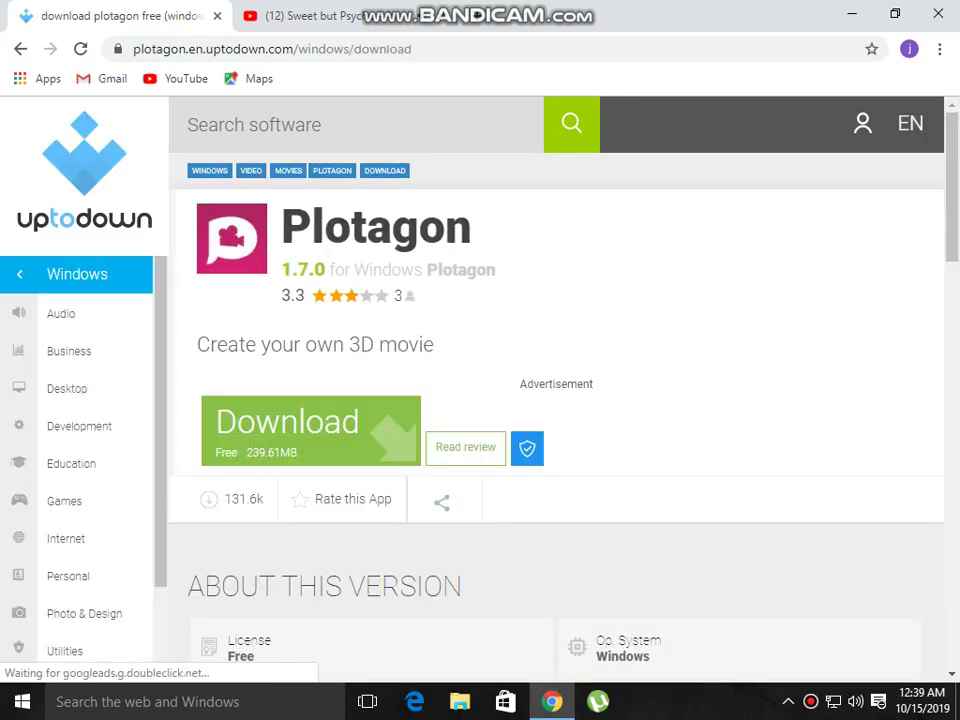
# Step: Start the free download of the Plotagon 1.7.0 installer for Windows
pyautogui.scroll(-3, 556, 400)
pyautogui.scroll(3, 556, 400)
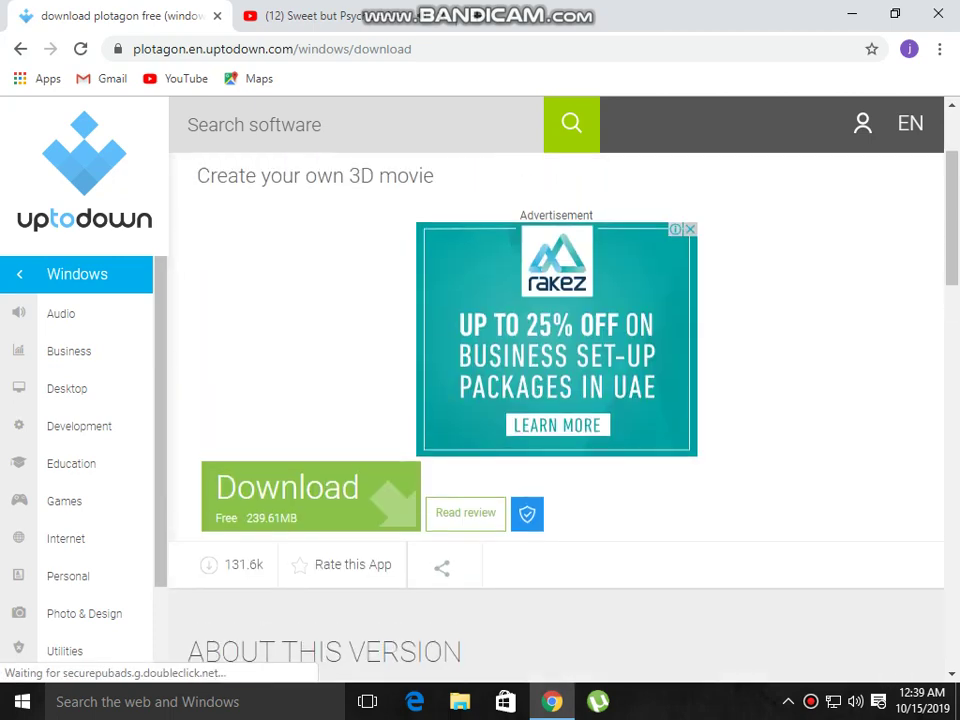
pyautogui.click(311, 571)
pyautogui.scroll(1, 311, 571)
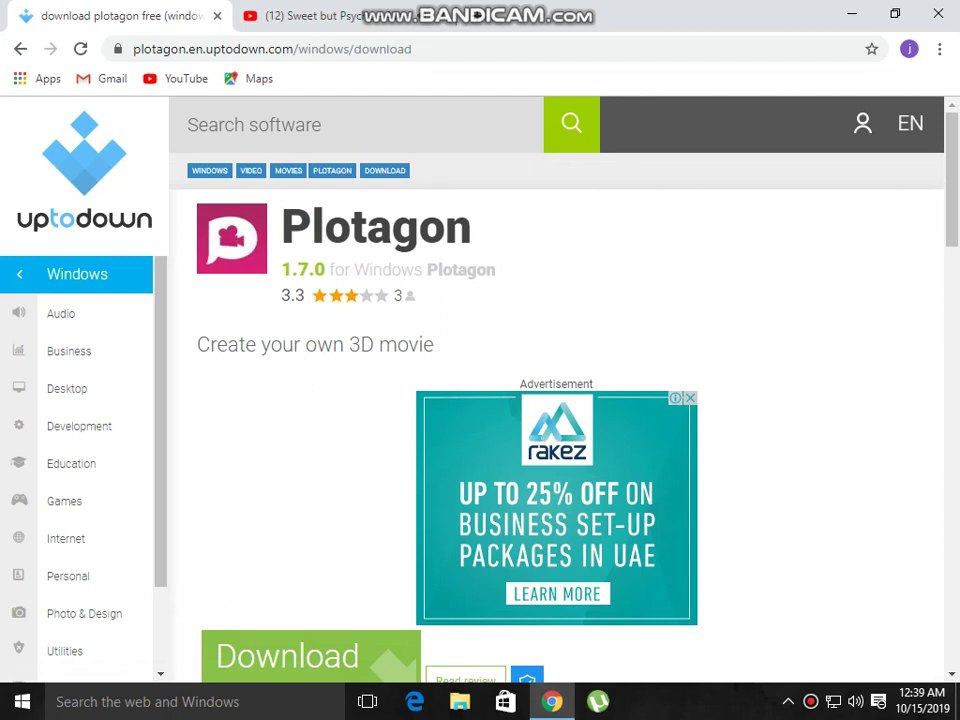
pyautogui.moveTo(282, 229); pyautogui.dragTo(474, 229)
pyautogui.click(545, 242)
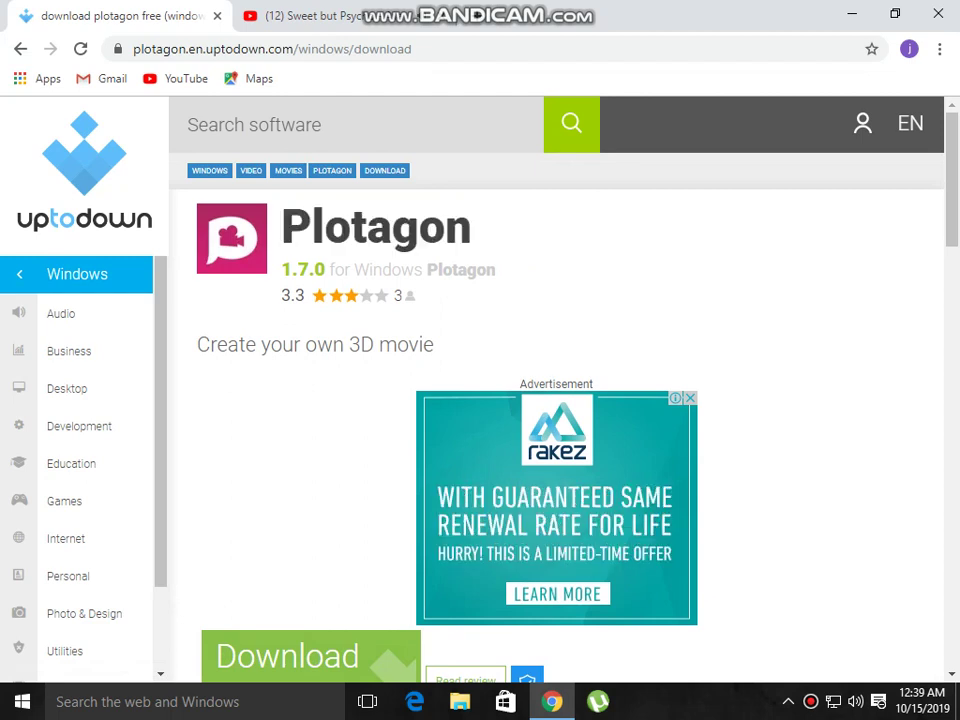
pyautogui.scroll(-3, 556, 415)
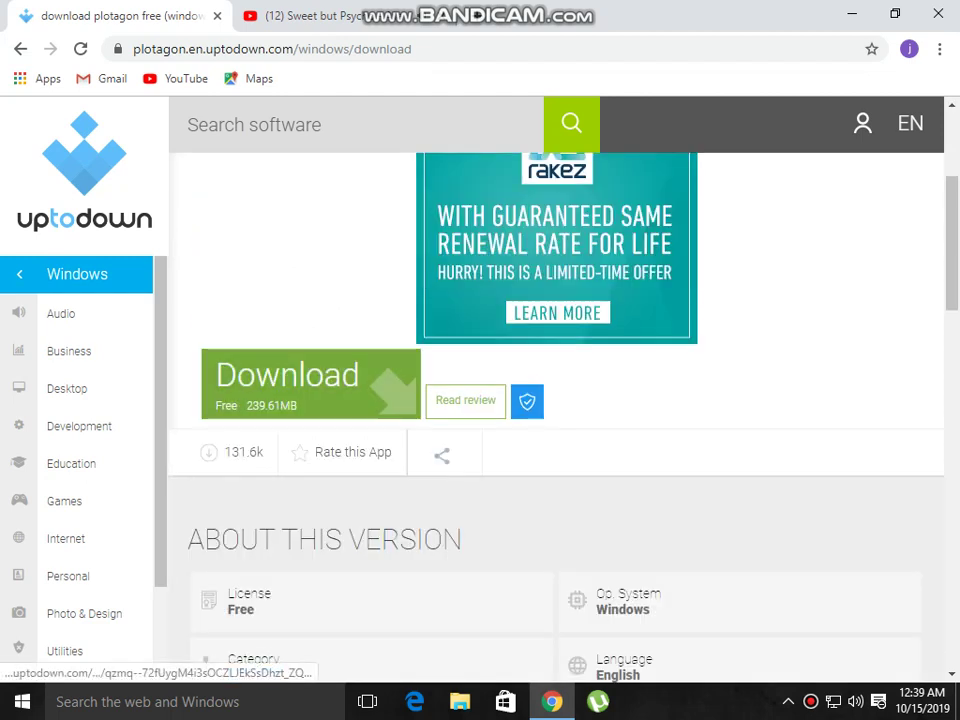
pyautogui.click(355, 378)
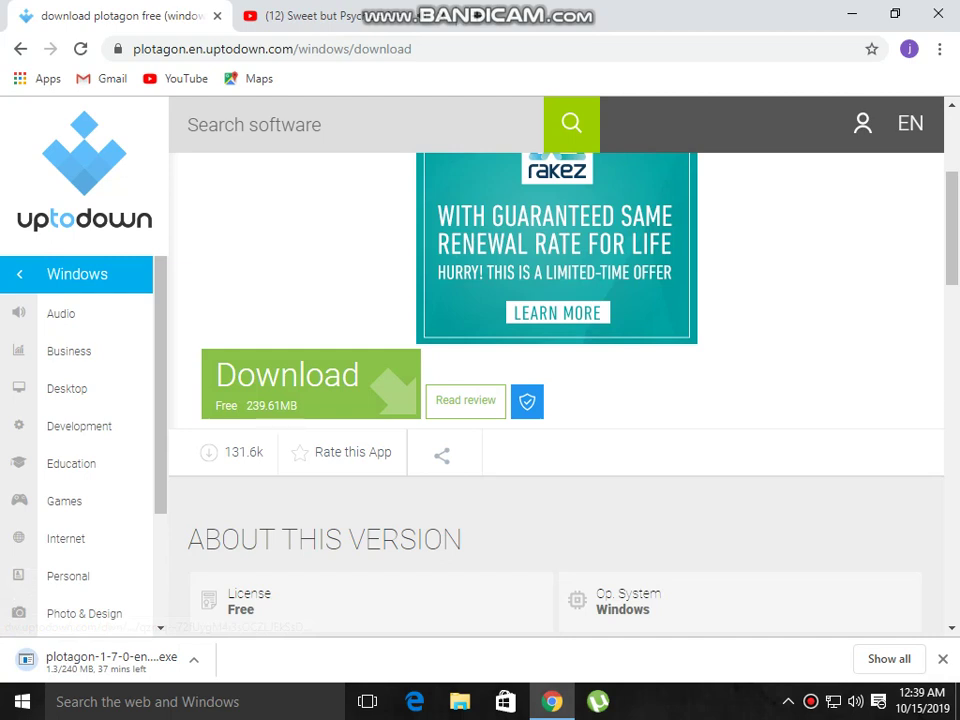
# Step: Open the browser's downloads list and close the Uptodown page
pyautogui.click(939, 49)
pyautogui.click(790, 174)
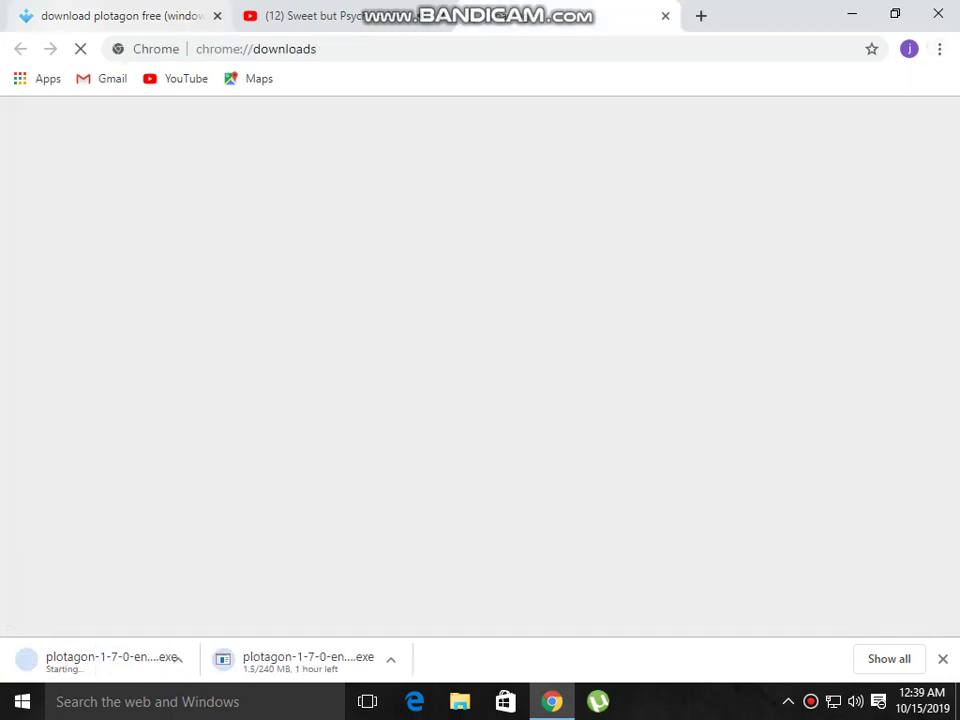
pyautogui.click(217, 16)
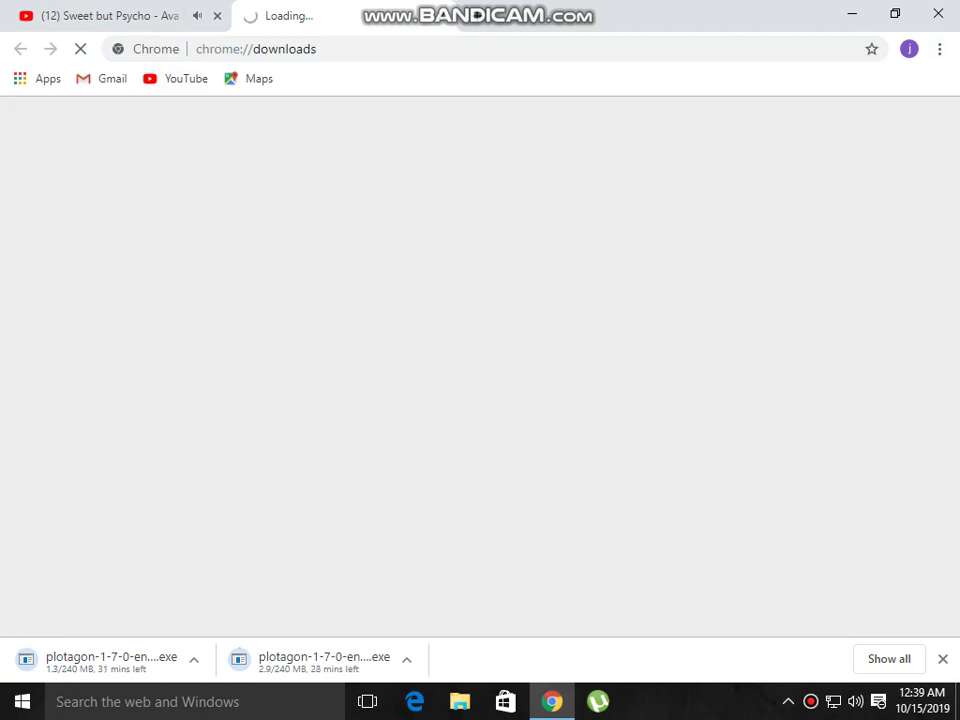
# Step: Cancel the duplicate download plotagon-1-7-0-en-win.exe, keeping the (1) copy
pyautogui.click(406, 659)
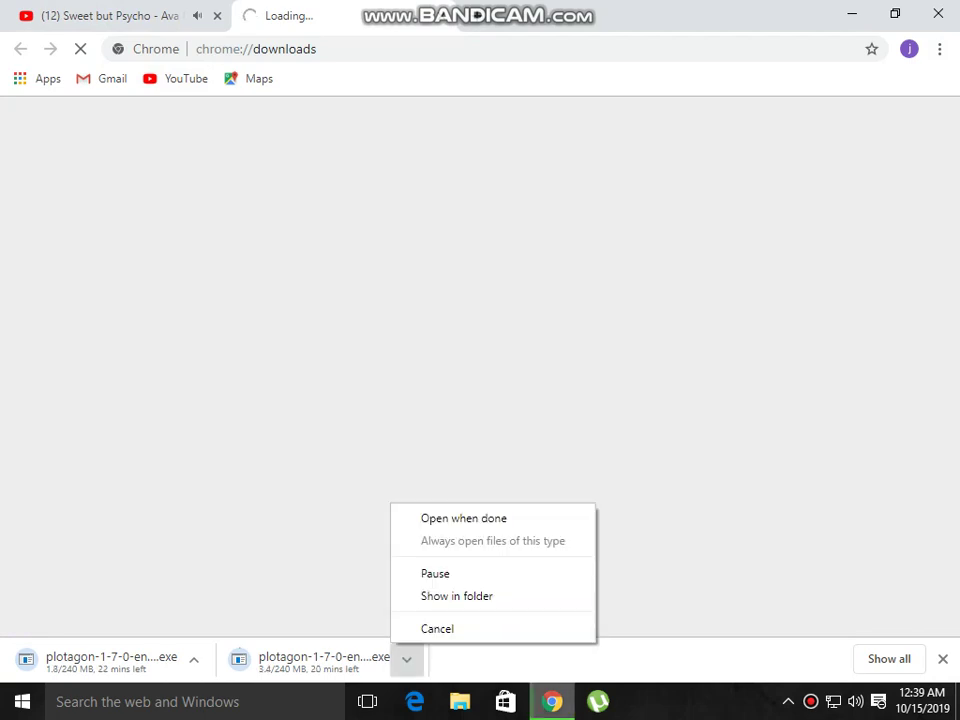
pyautogui.click(438, 629)
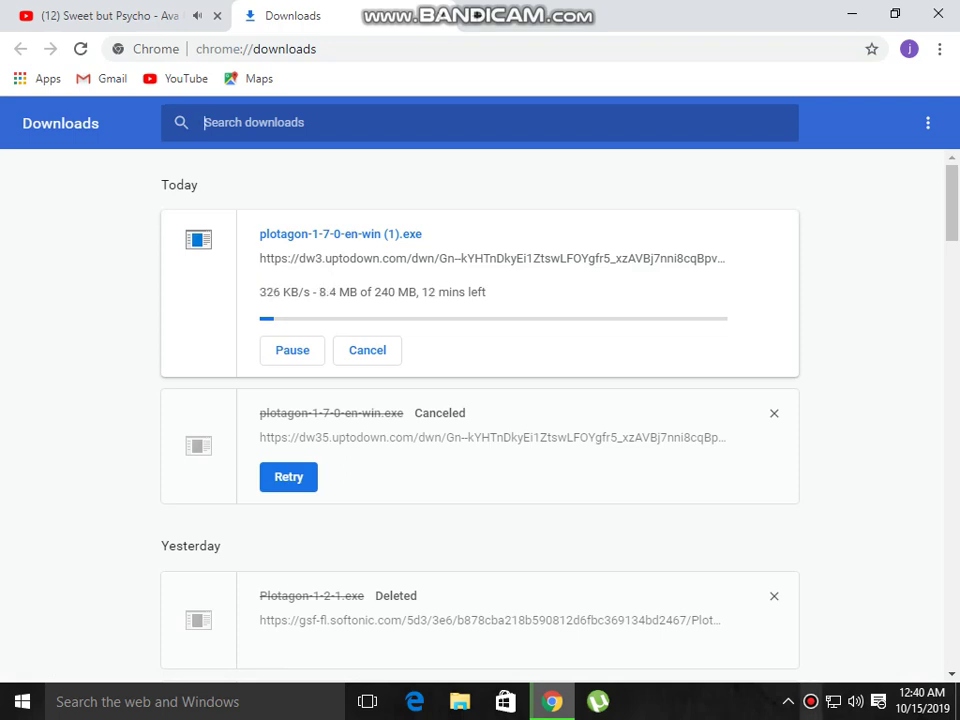
pyautogui.click(788, 702)
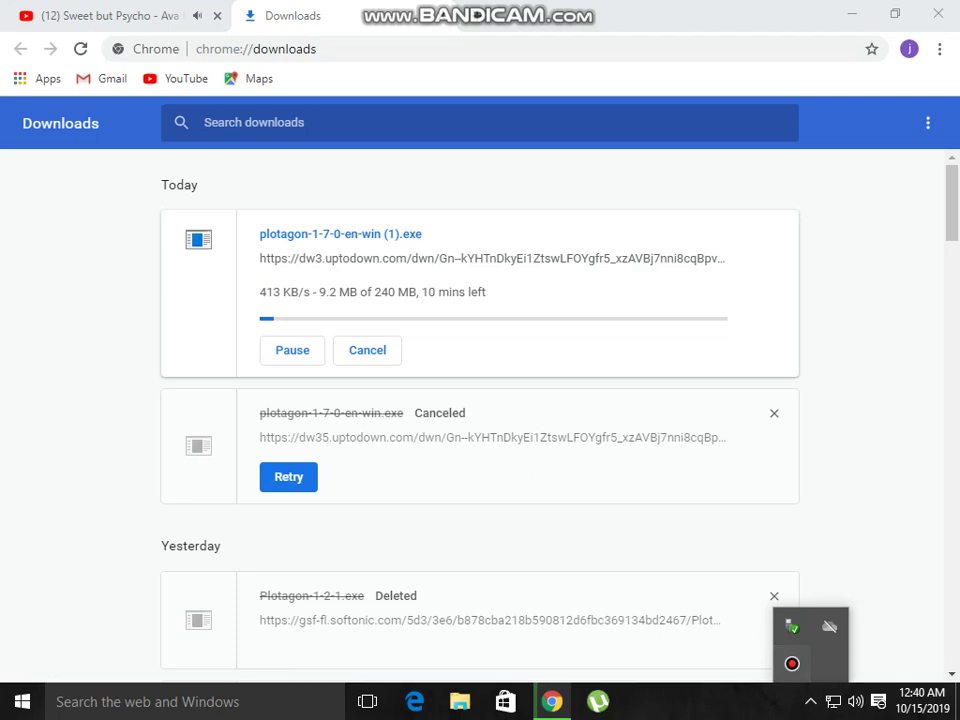
pyautogui.click(792, 664)
pyautogui.click(657, 130)
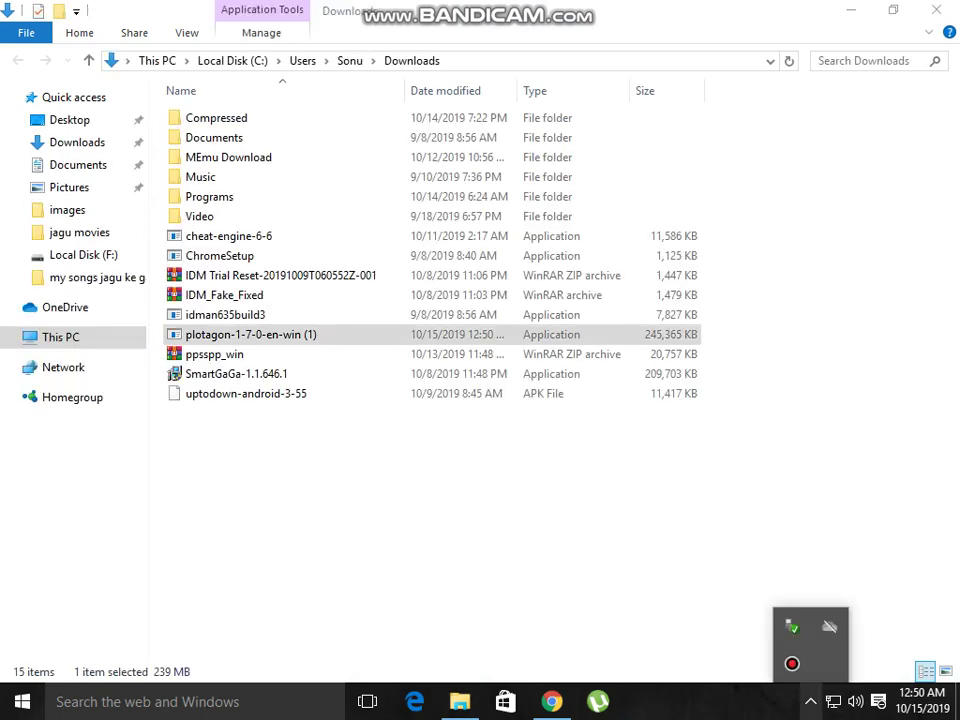
pyautogui.moveTo(792, 664); pyautogui.dragTo(790, 704)
pyautogui.click(800, 570)
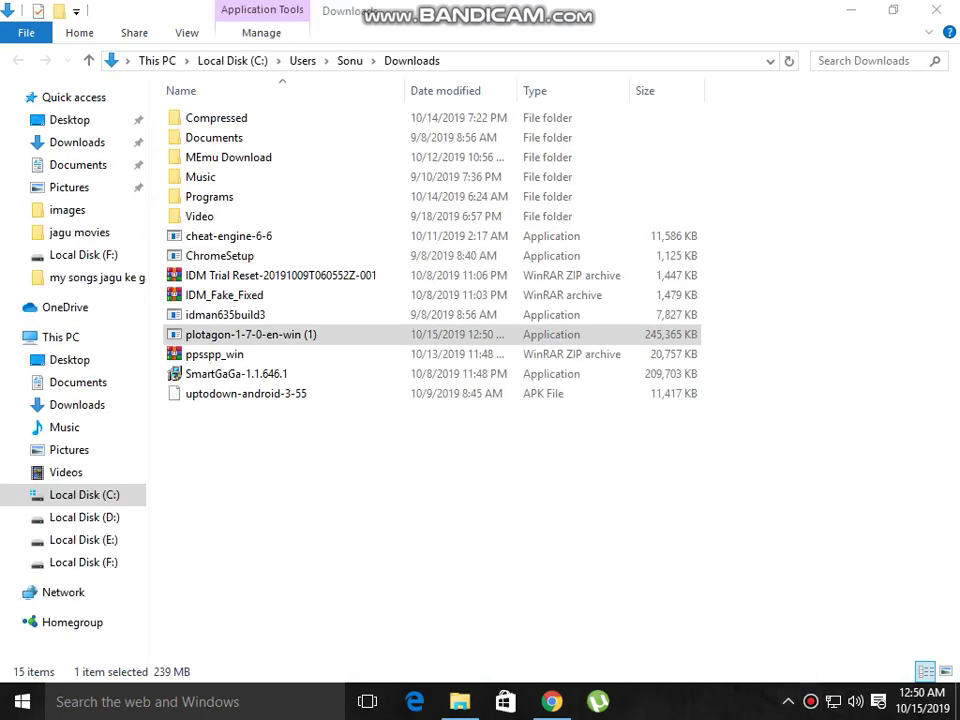
pyautogui.click(811, 702)
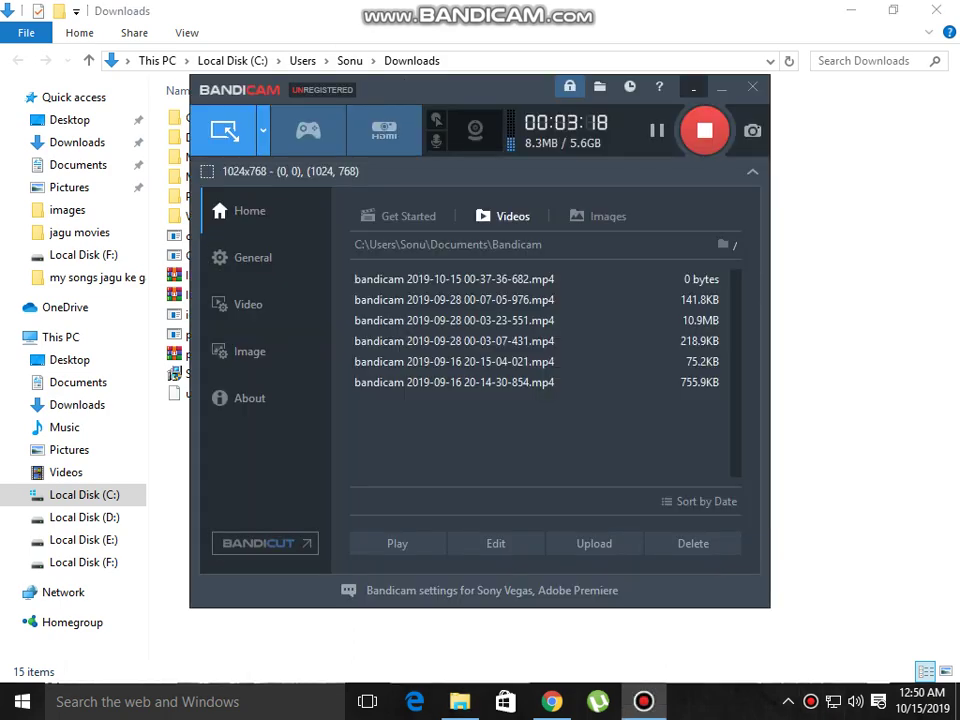
pyautogui.click(693, 88)
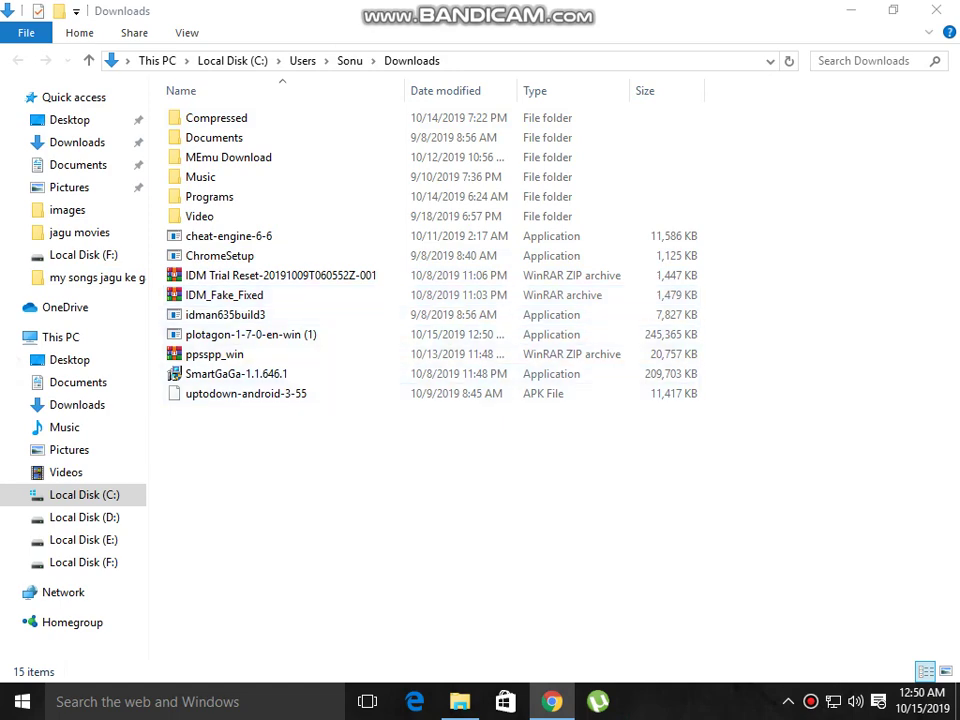
# Step: Launch the downloaded installer plotagon-1-7-0-en-win (1).exe from the browser's downloads list and minimize the browser
pyautogui.click(552, 701)
pyautogui.click(292, 16)
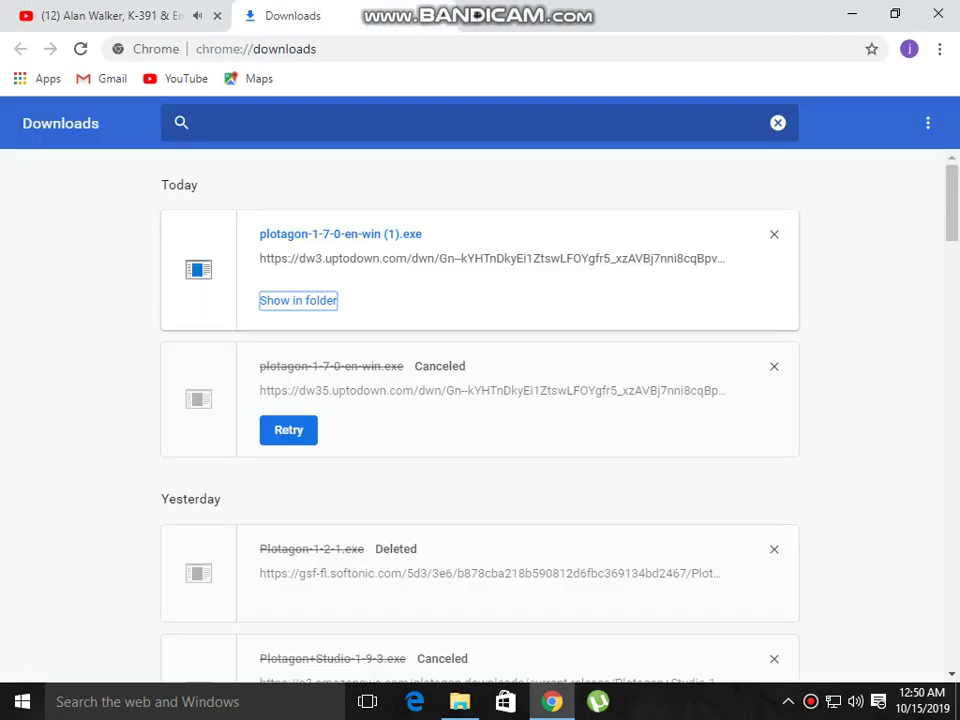
pyautogui.click(340, 234)
pyautogui.click(852, 14)
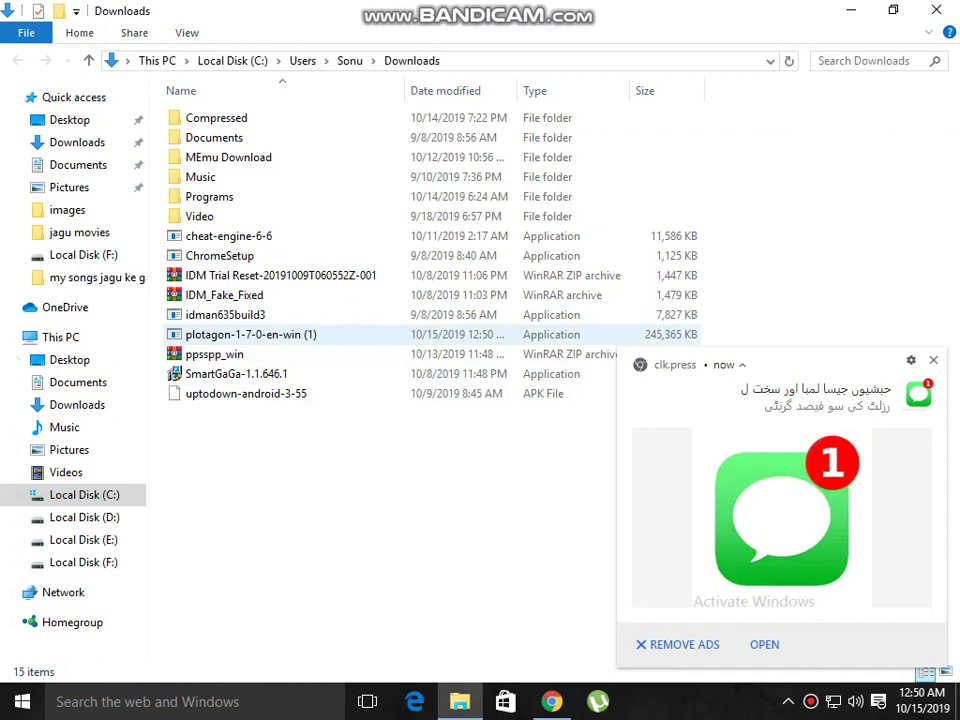
# Step: Select the plotagon-1-7-0-en-win (1) installer in the Downloads folder, and minimize the folder window to reach the desktop
pyautogui.click(251, 335)
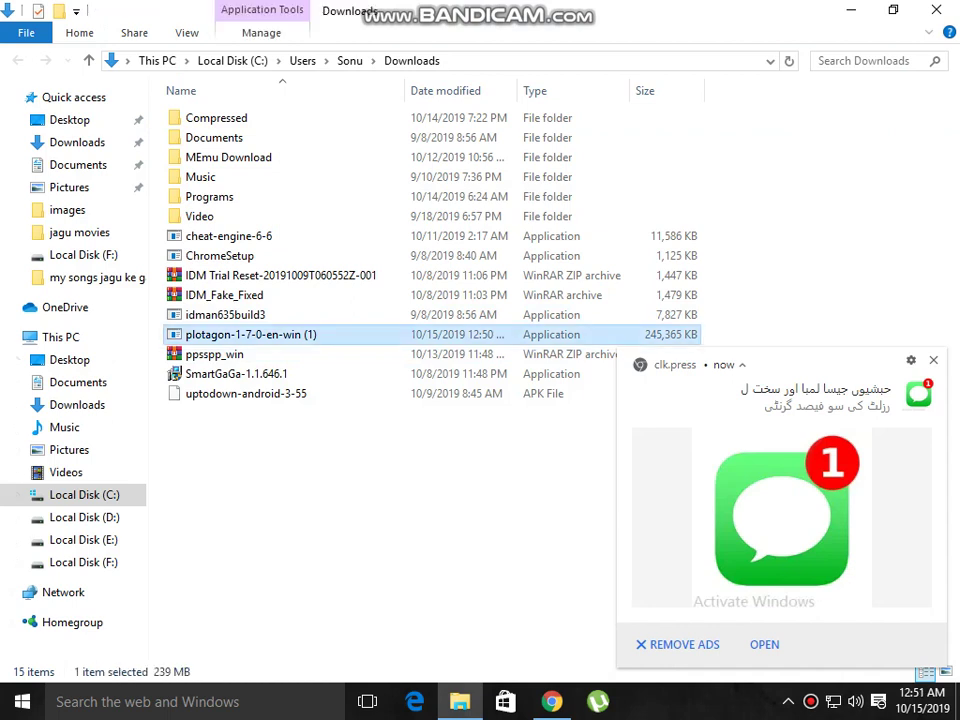
pyautogui.click(400, 490)
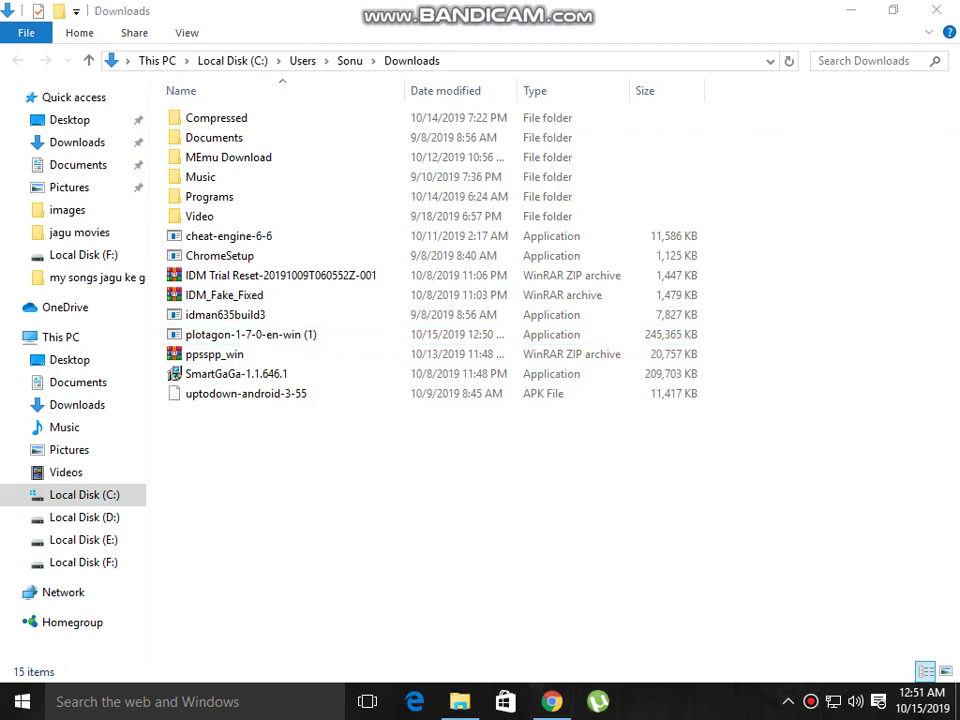
pyautogui.click(250, 334)
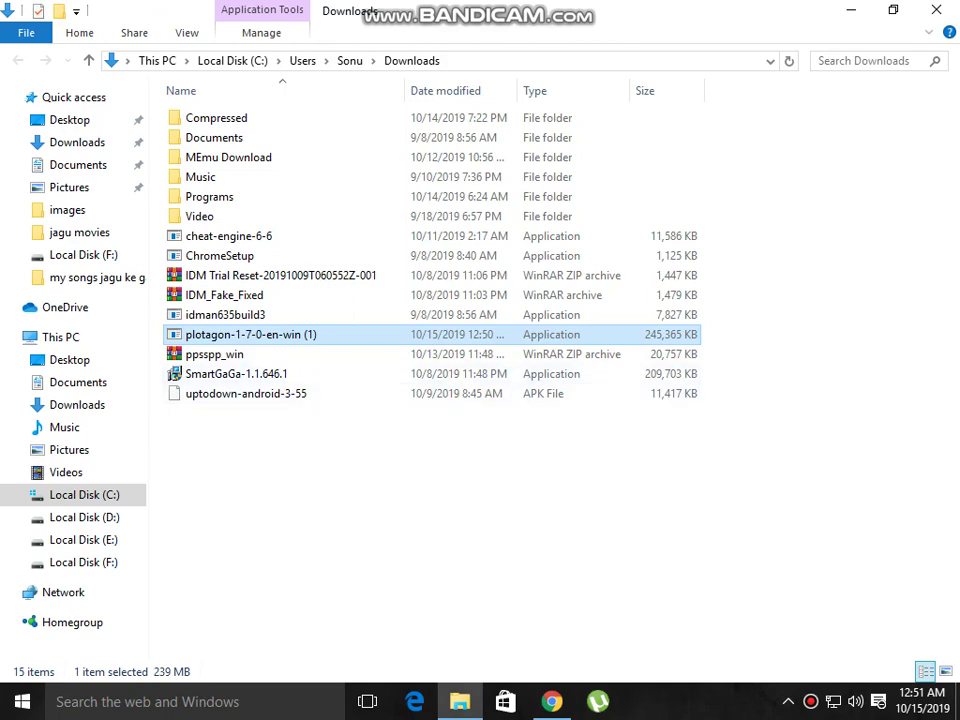
pyautogui.click(851, 10)
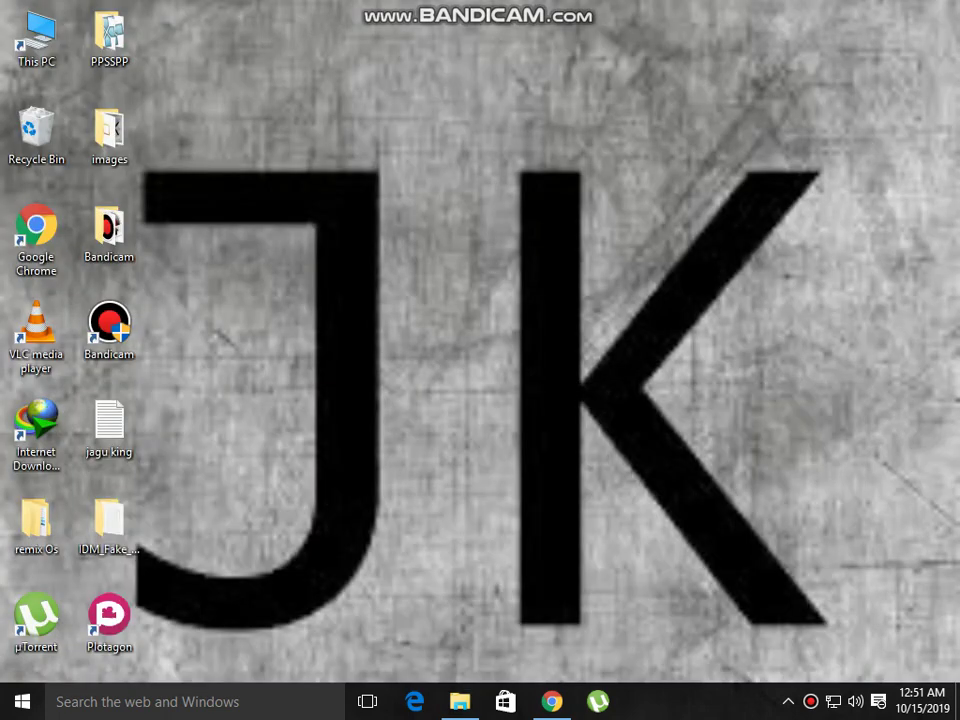
pyautogui.moveTo(818, 118); pyautogui.dragTo(274, 600)
pyautogui.rightClick(455, 184)
pyautogui.click(504, 241)
pyautogui.rightClick(504, 242)
pyautogui.click(532, 297)
pyautogui.rightClick(532, 297)
pyautogui.click(562, 354)
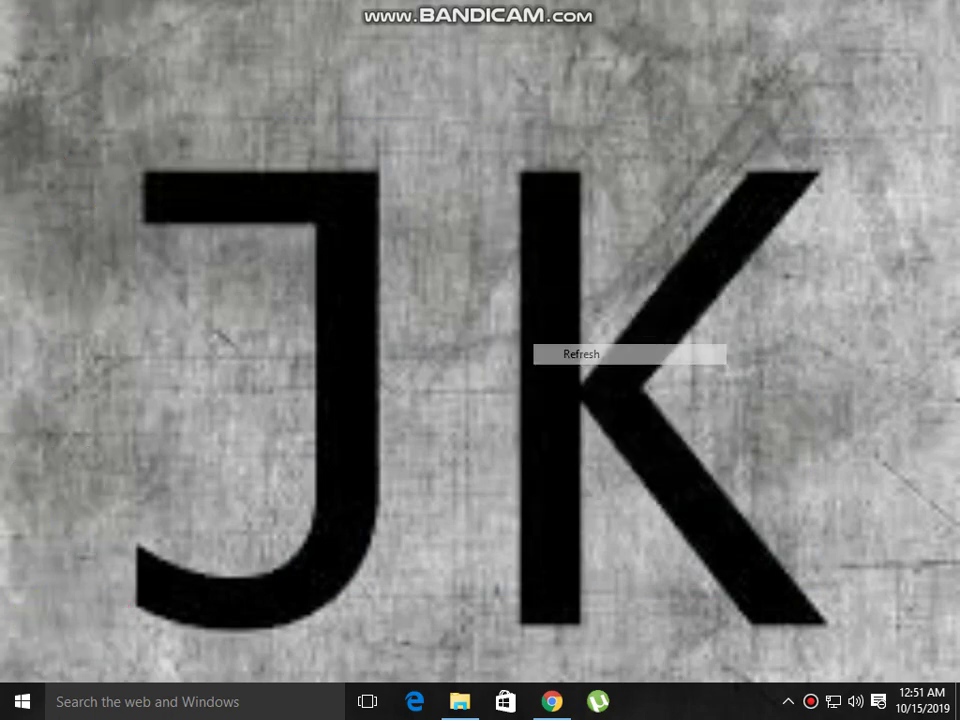
pyautogui.rightClick(573, 350)
pyautogui.click(602, 407)
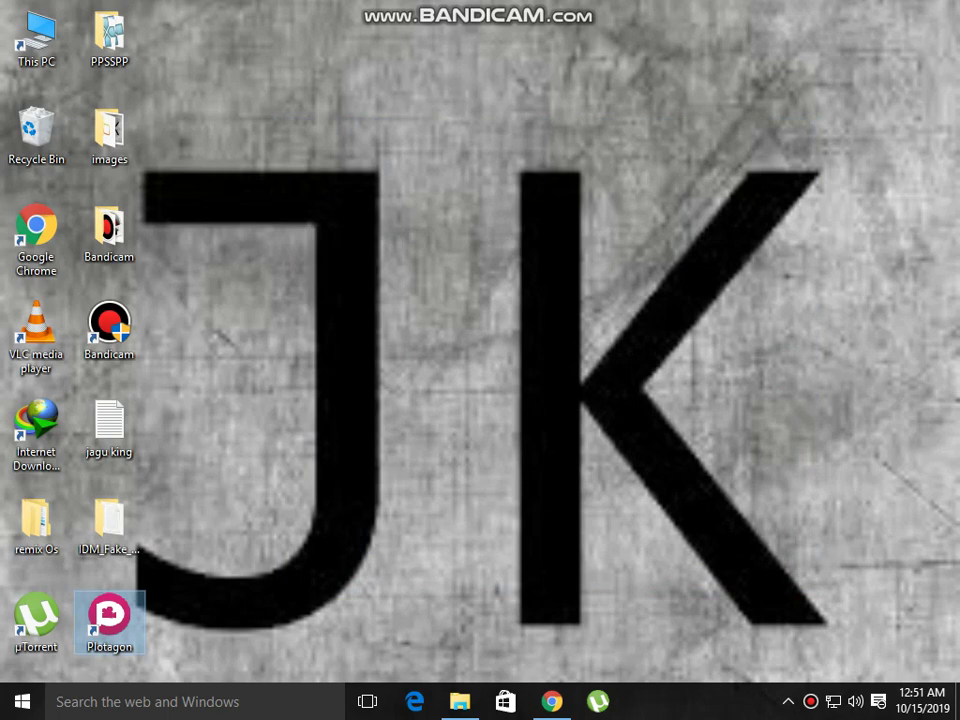
# Step: Delete the existing Plotagon shortcut from the desktop
pyautogui.rightClick(111, 611)
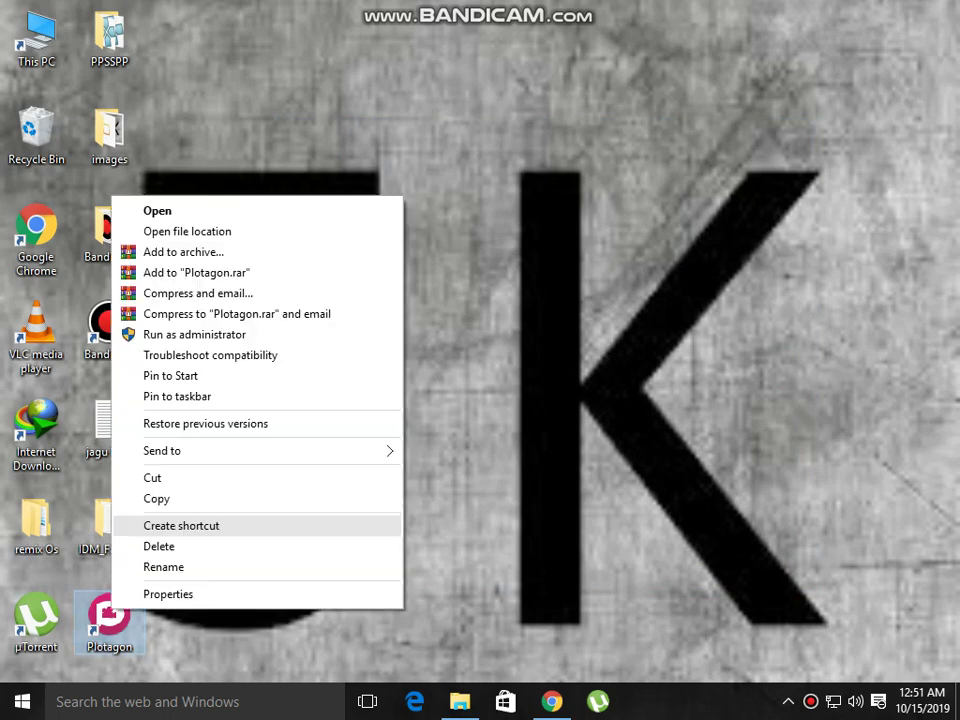
pyautogui.click(178, 546)
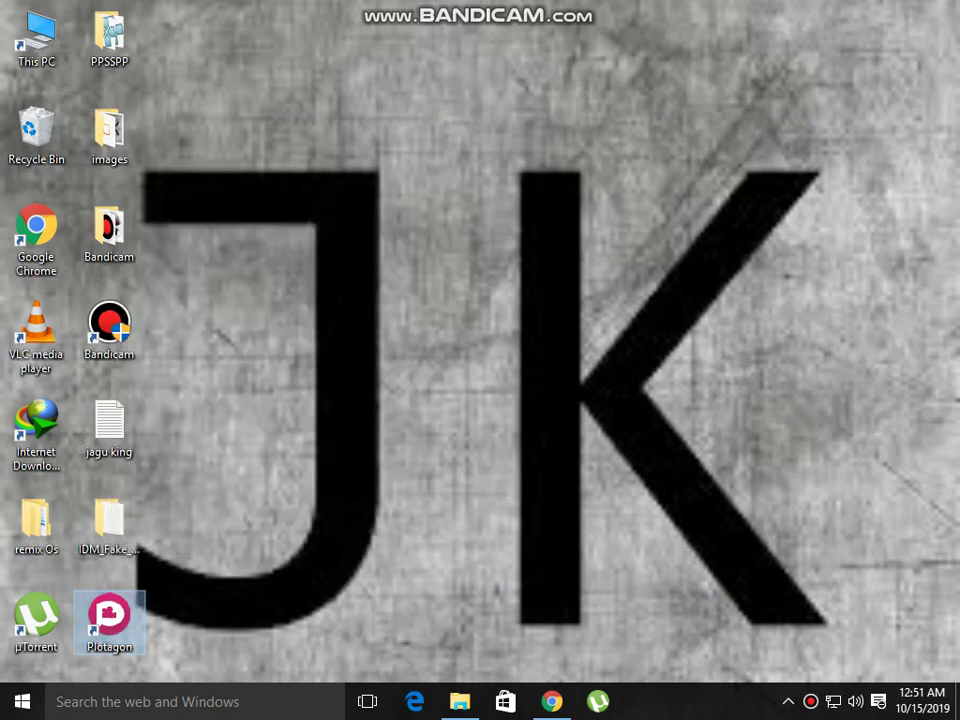
pyautogui.press('Delete')
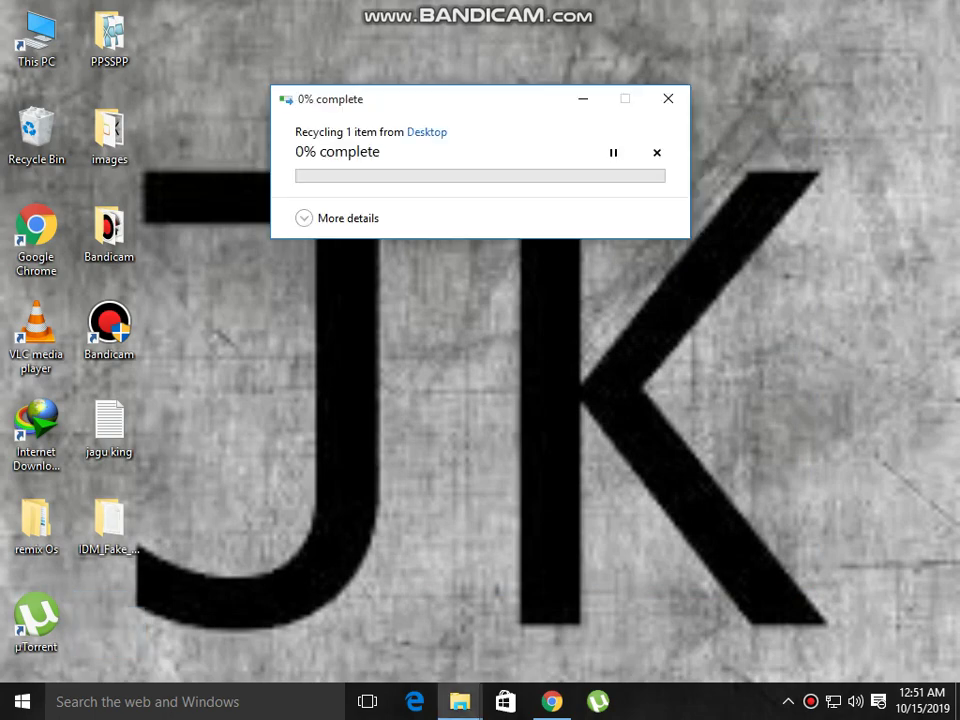
# Step: Check the Plotagon installer in the Downloads folder and minimize the folder window
pyautogui.click(460, 701)
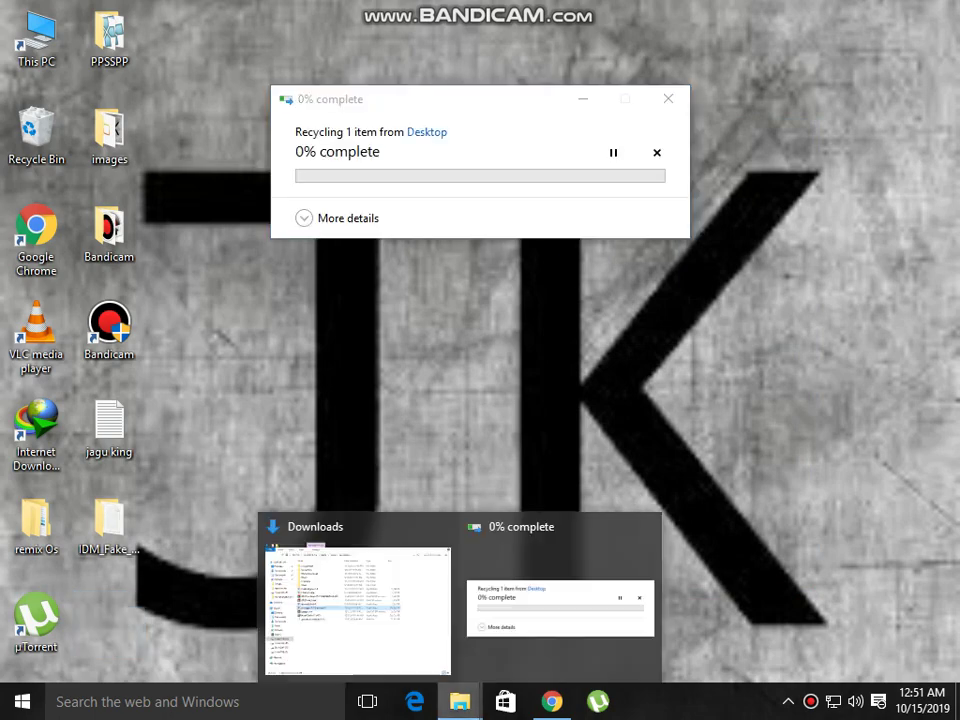
pyautogui.click(358, 611)
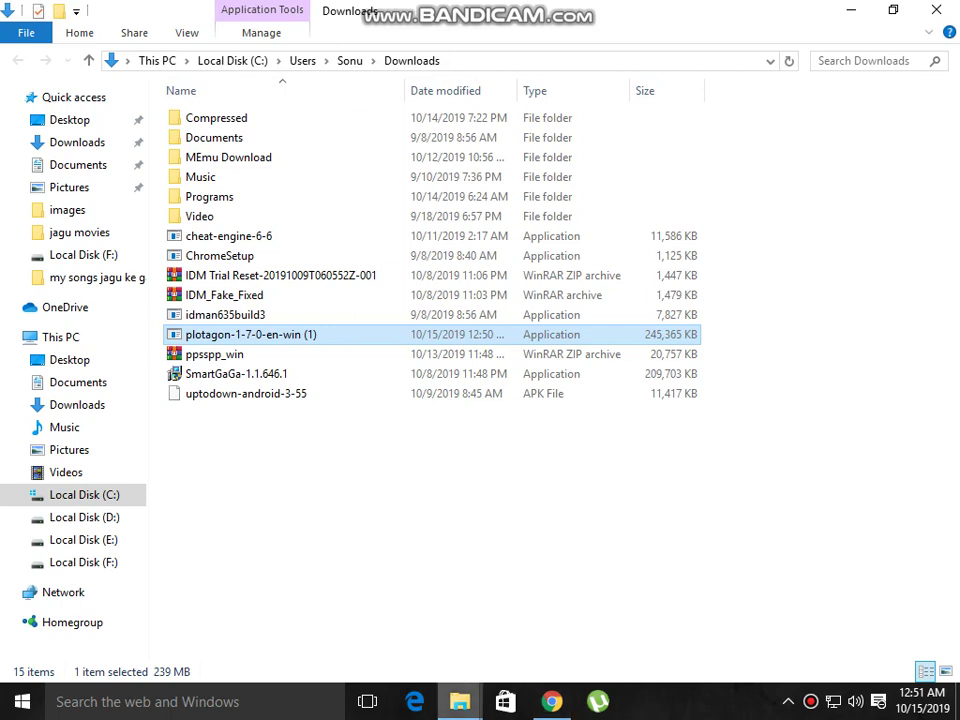
pyautogui.moveTo(459, 701)
pyautogui.click(566, 600)
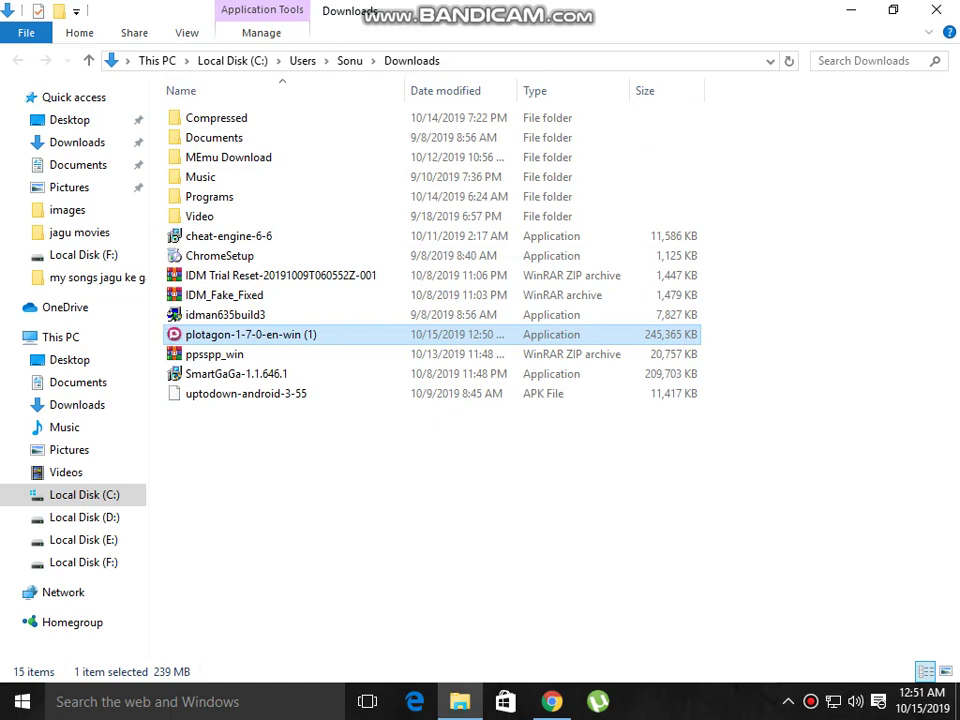
pyautogui.click(480, 510)
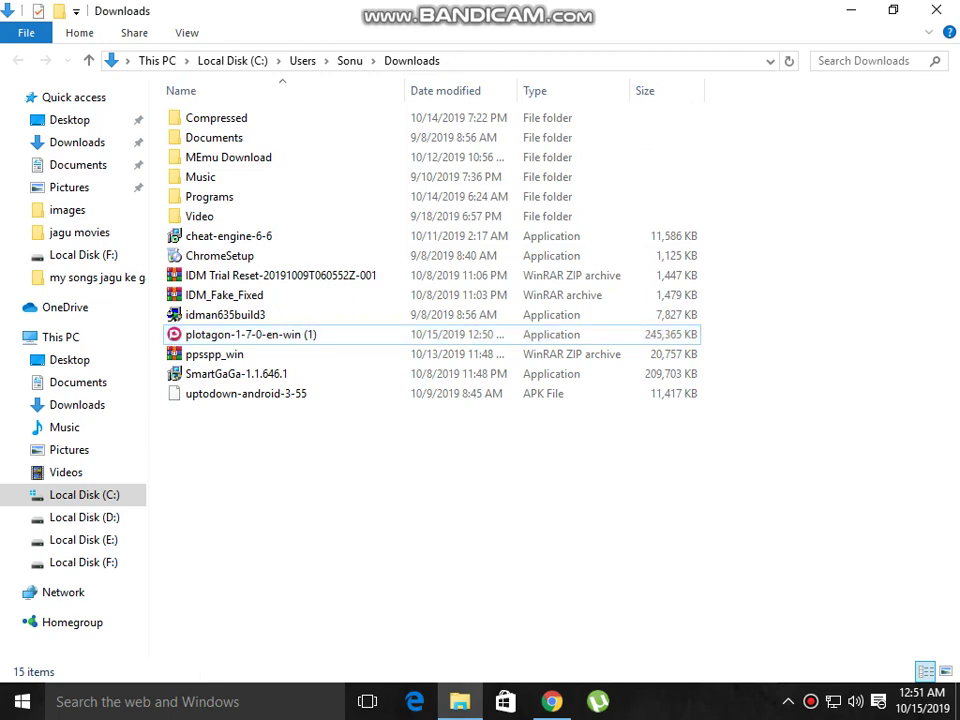
pyautogui.click(851, 10)
pyautogui.rightClick(822, 121)
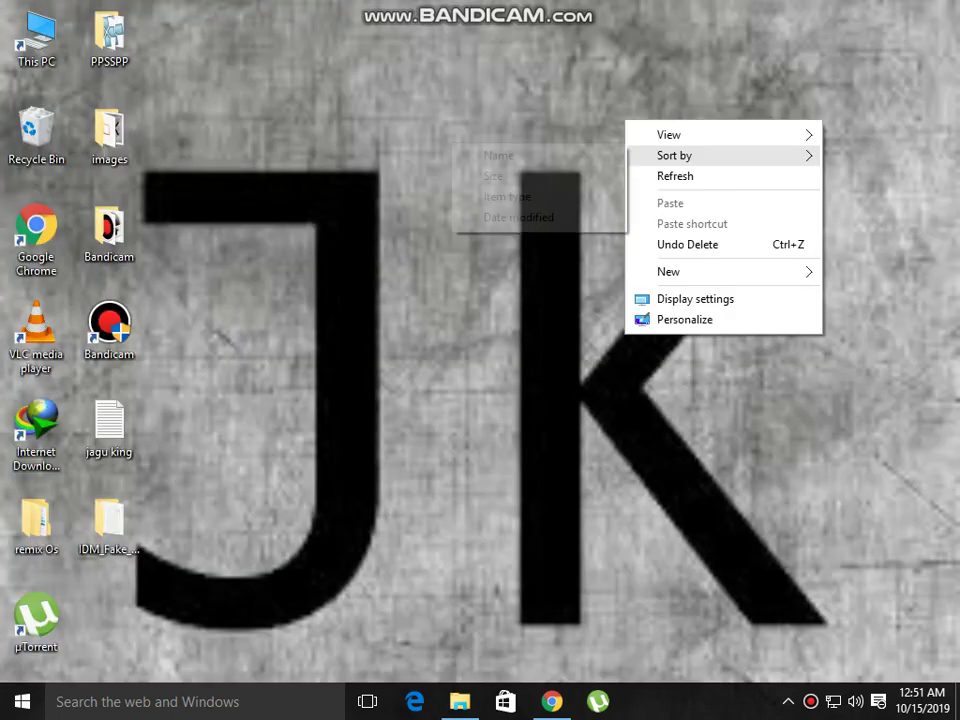
pyautogui.click(700, 176)
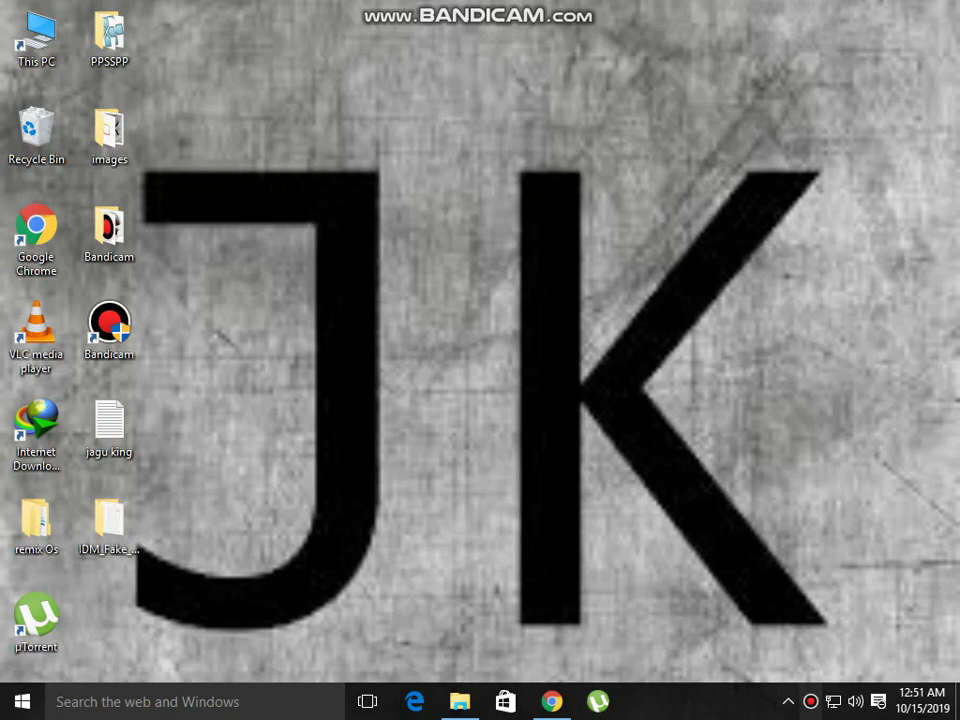
pyautogui.click(811, 702)
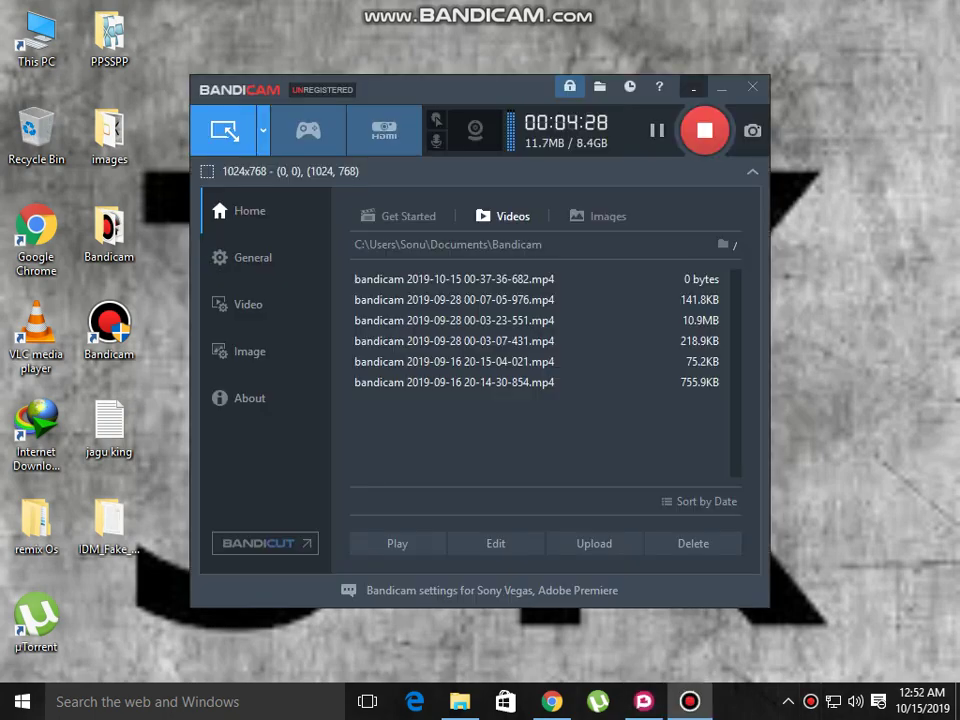
pyautogui.click(693, 88)
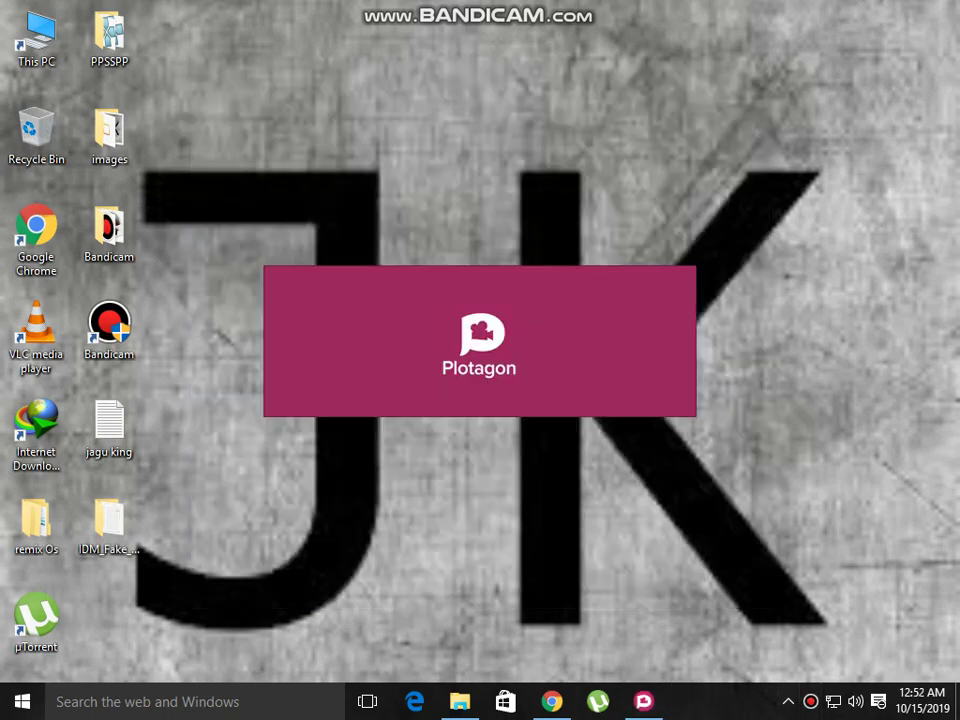
pyautogui.moveTo(744, 214); pyautogui.dragTo(264, 540)
pyautogui.rightClick(742, 146)
pyautogui.click(760, 200)
pyautogui.rightClick(758, 193)
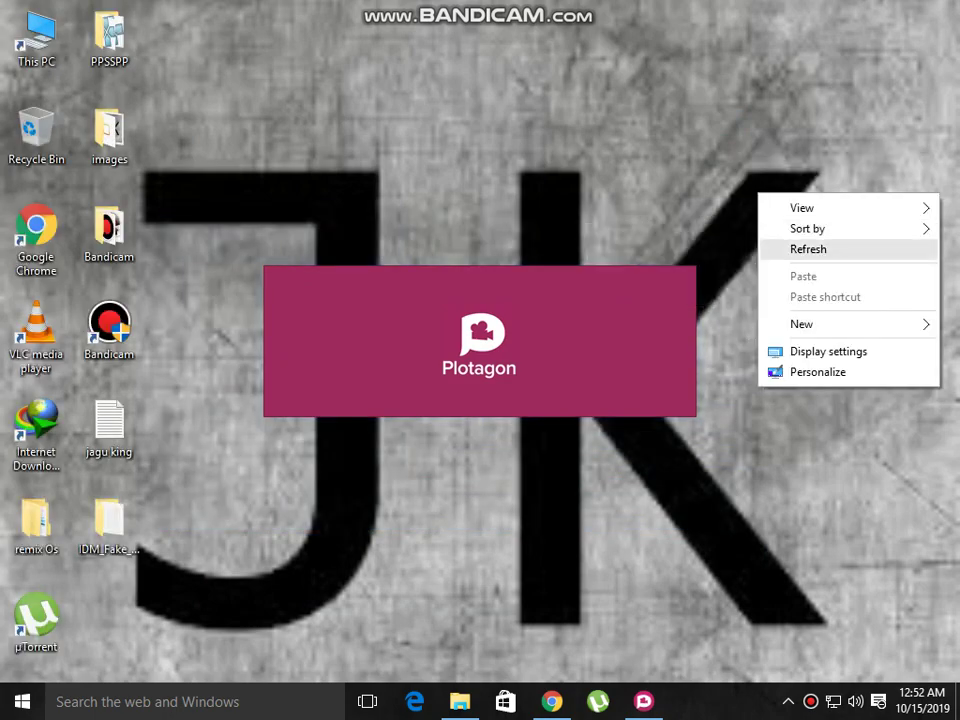
pyautogui.click(784, 249)
pyautogui.rightClick(780, 257)
pyautogui.click(800, 312)
pyautogui.rightClick(800, 312)
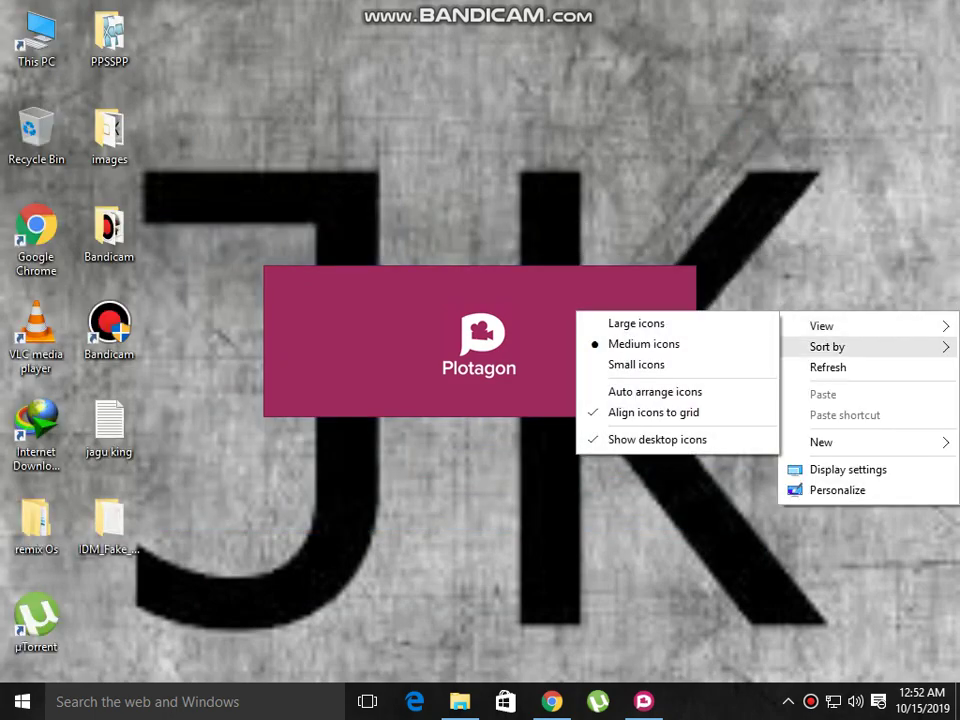
pyautogui.click(812, 367)
pyautogui.rightClick(779, 376)
pyautogui.click(827, 429)
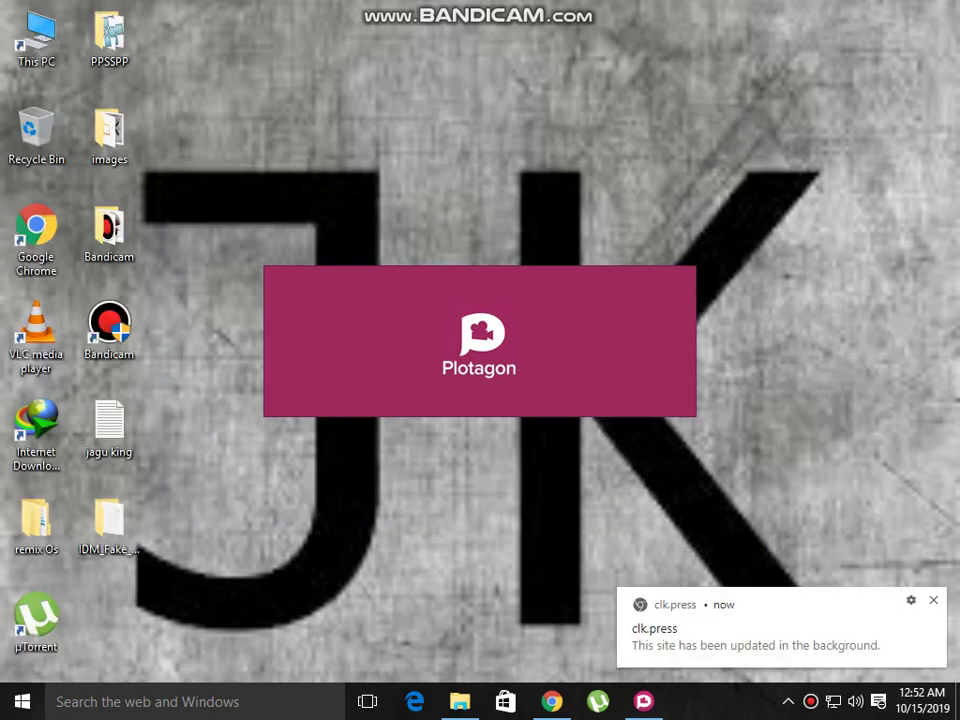
pyautogui.moveTo(702, 236); pyautogui.dragTo(192, 541)
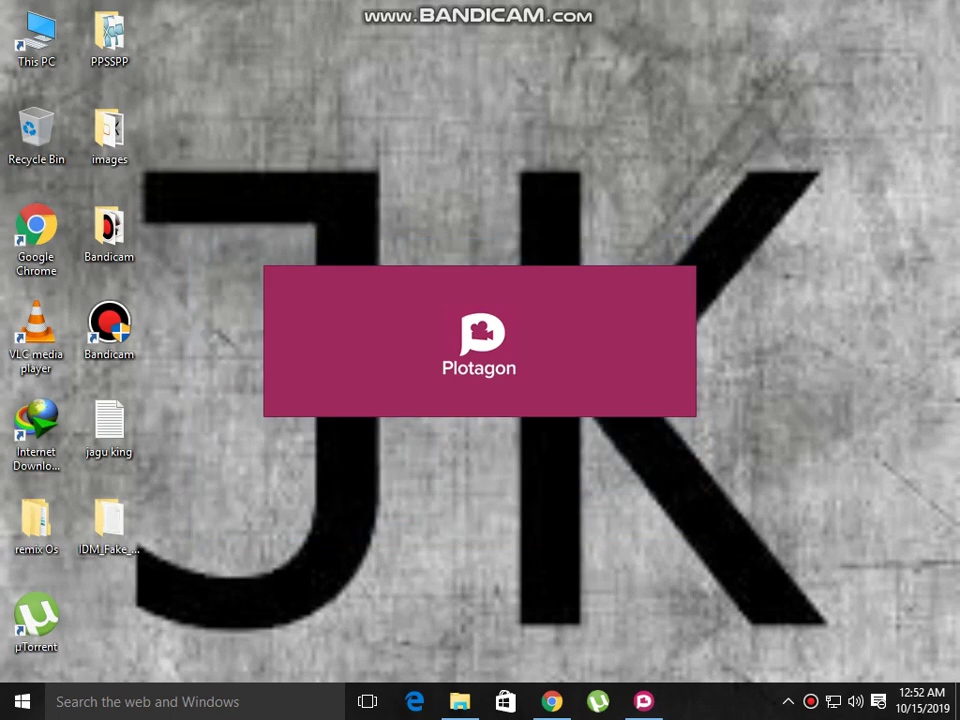
pyautogui.rightClick(578, 187)
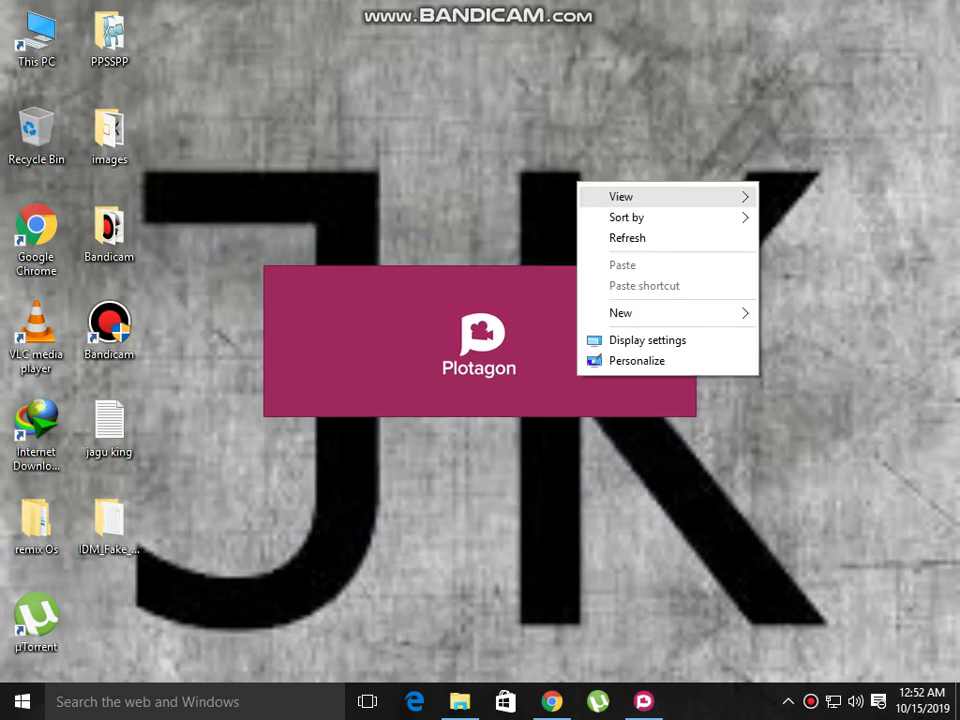
pyautogui.click(620, 236)
pyautogui.rightClick(639, 240)
pyautogui.click(680, 290)
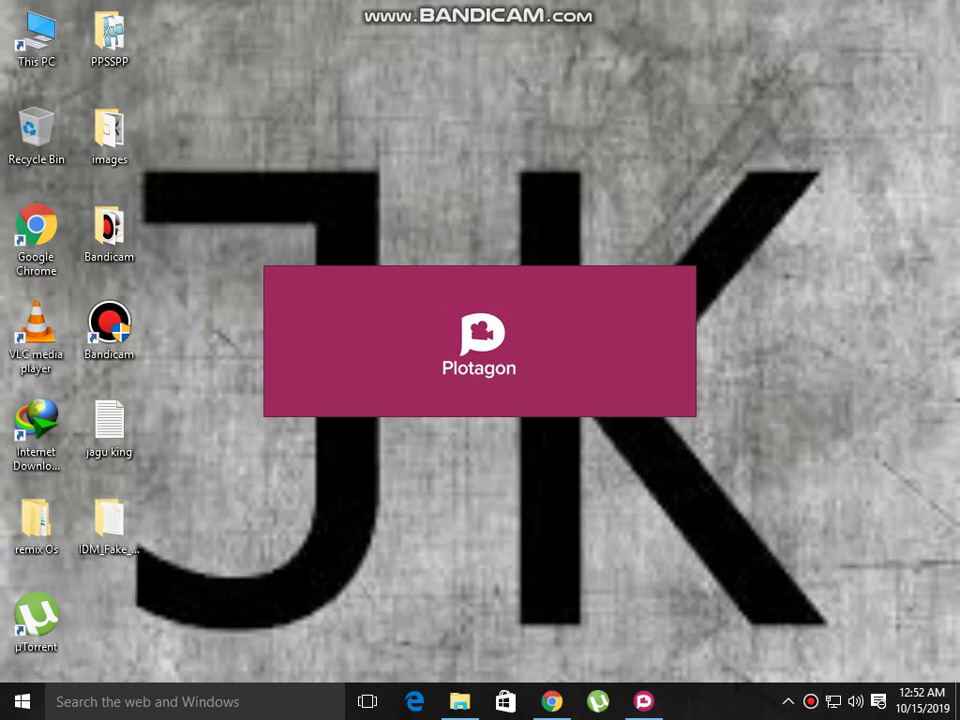
pyautogui.rightClick(848, 385)
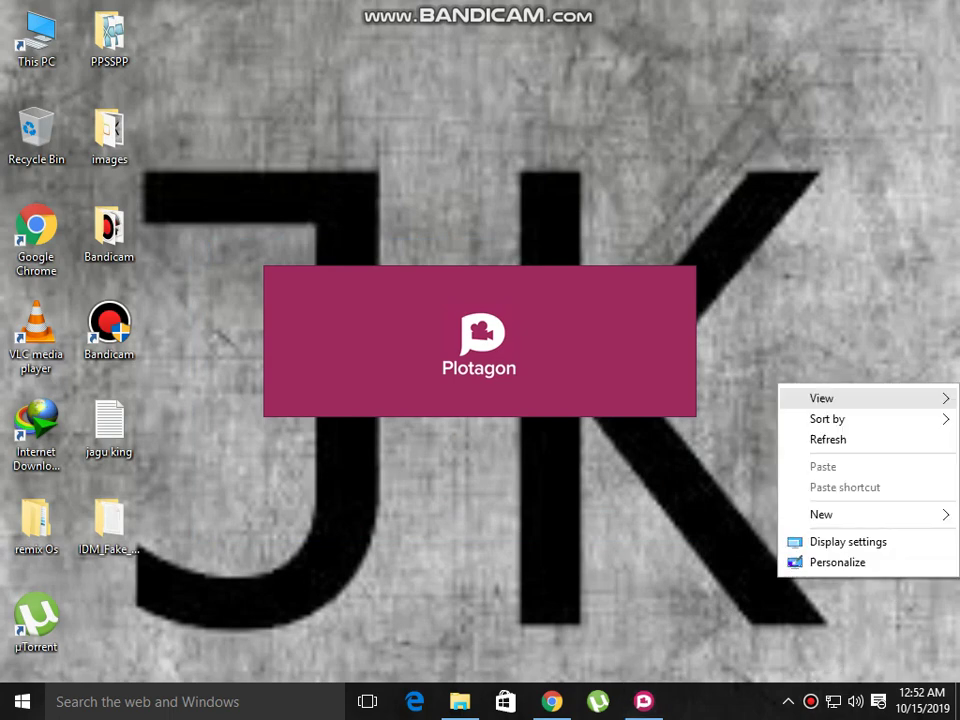
pyautogui.click(858, 439)
pyautogui.rightClick(862, 443)
pyautogui.click(870, 500)
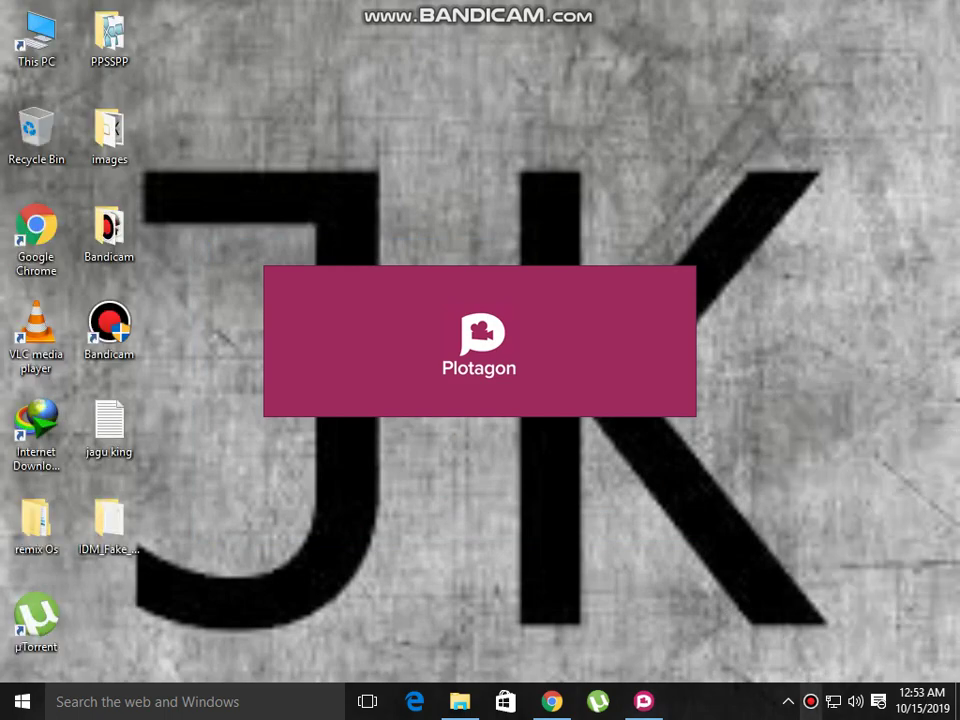
# Step: Minimize the browser, agree to the license terms in the Plotagon setup and start the installation to the default path
pyautogui.click(811, 701)
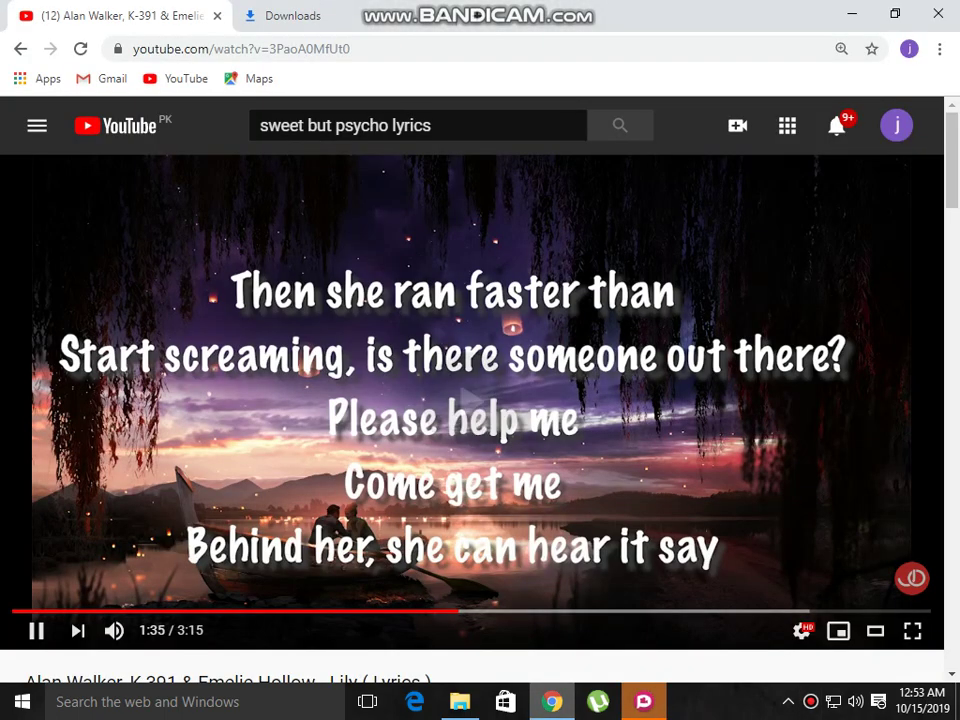
pyautogui.click(852, 14)
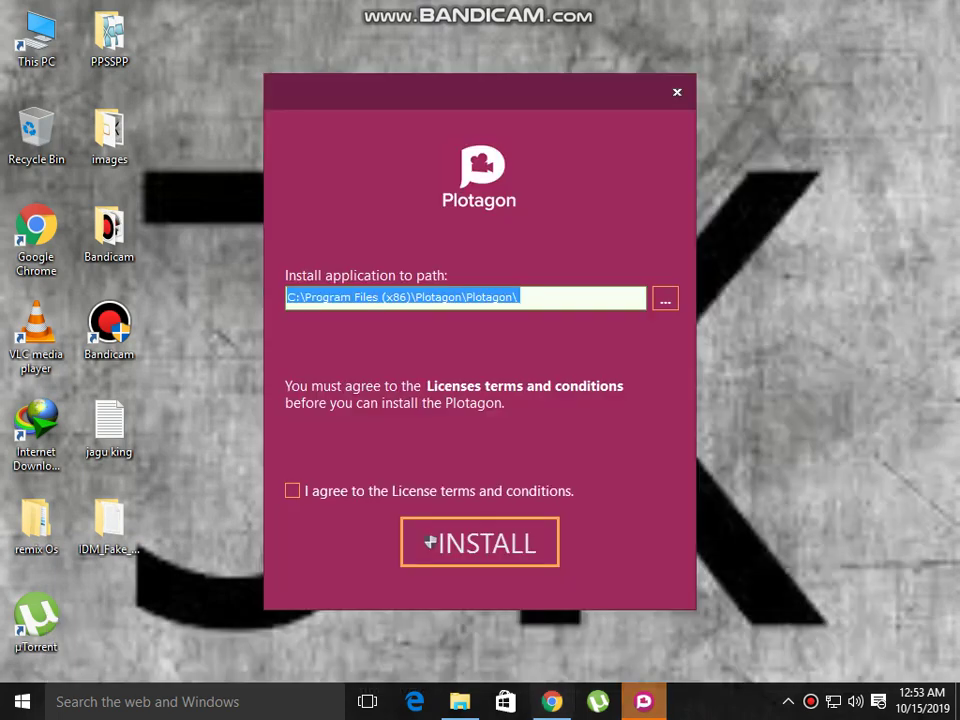
pyautogui.click(293, 491)
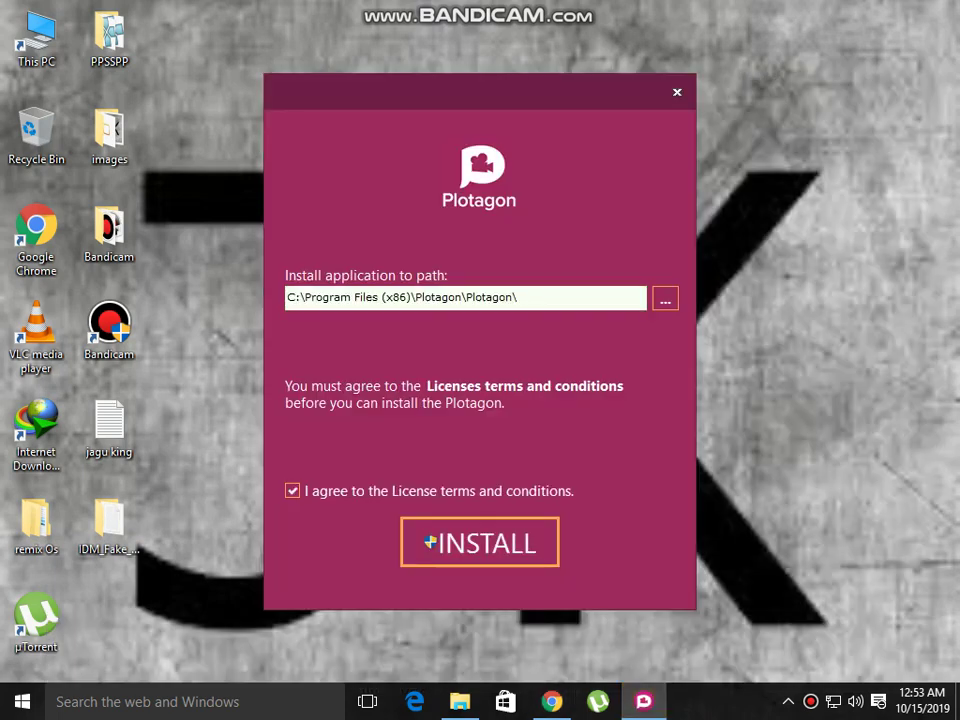
pyautogui.click(480, 543)
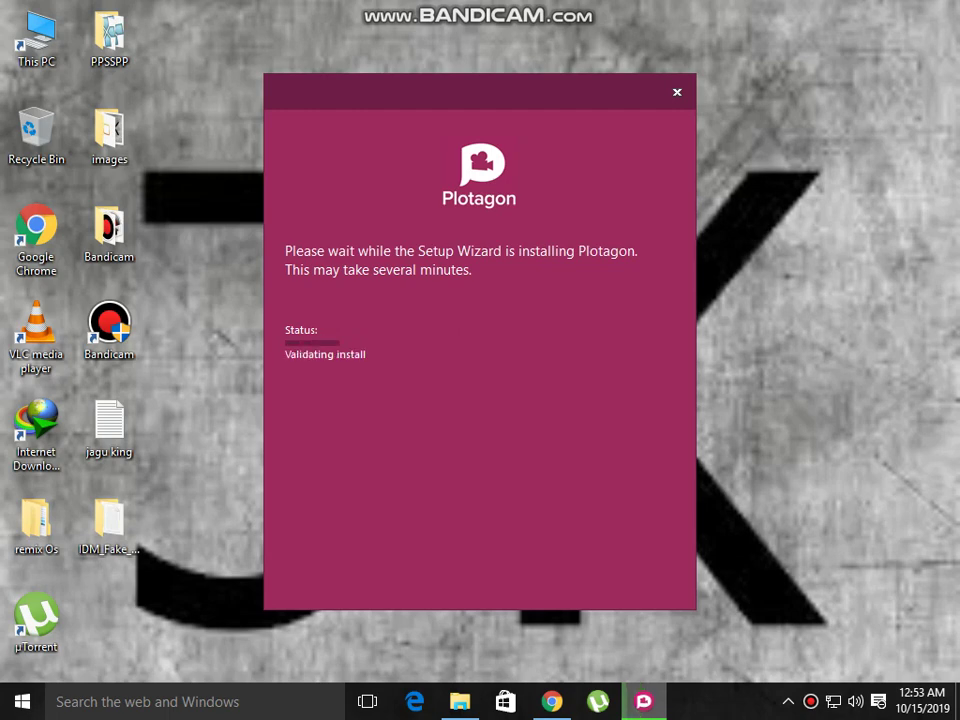
pyautogui.moveTo(177, 568); pyautogui.dragTo(73, 651)
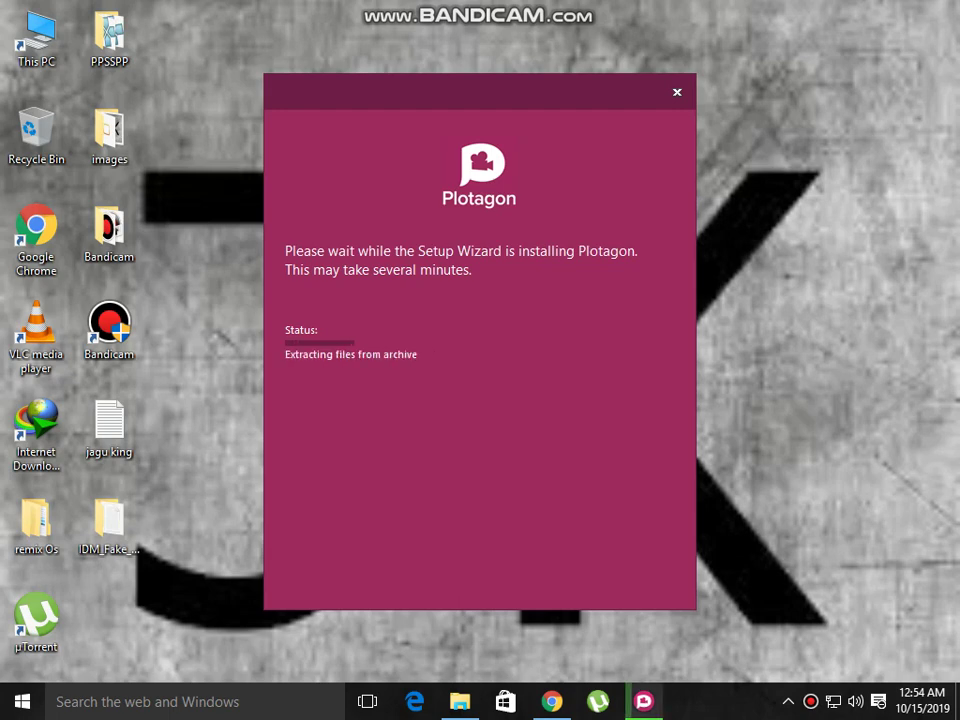
pyautogui.rightClick(780, 186)
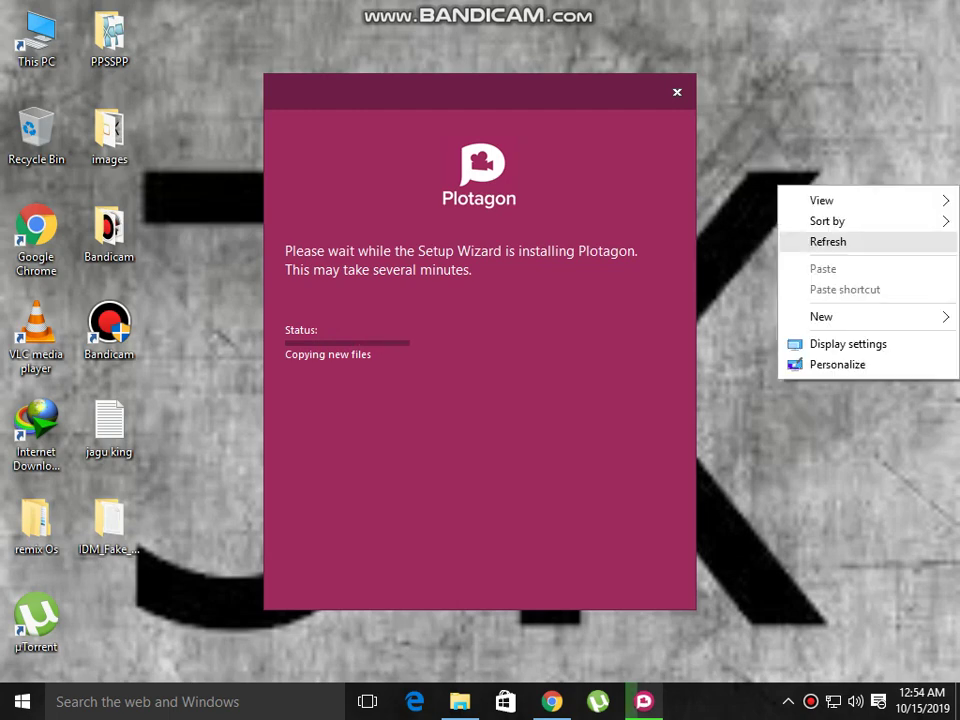
pyautogui.click(826, 242)
pyautogui.rightClick(780, 247)
pyautogui.click(826, 300)
pyautogui.rightClick(780, 305)
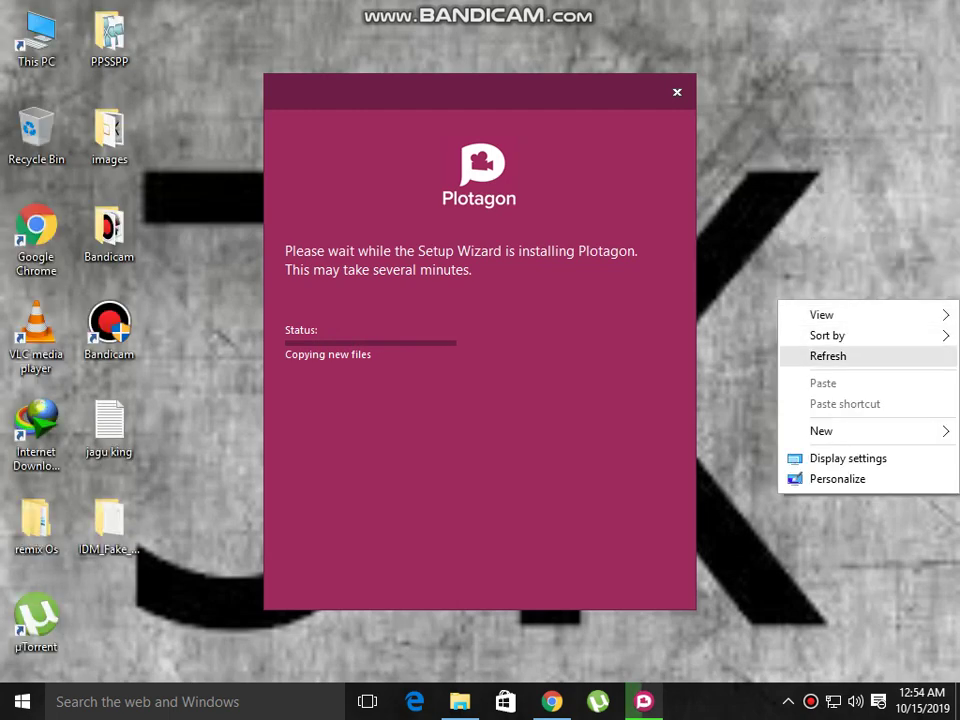
pyautogui.click(828, 360)
pyautogui.rightClick(780, 364)
pyautogui.click(828, 417)
pyautogui.rightClick(780, 516)
pyautogui.click(828, 536)
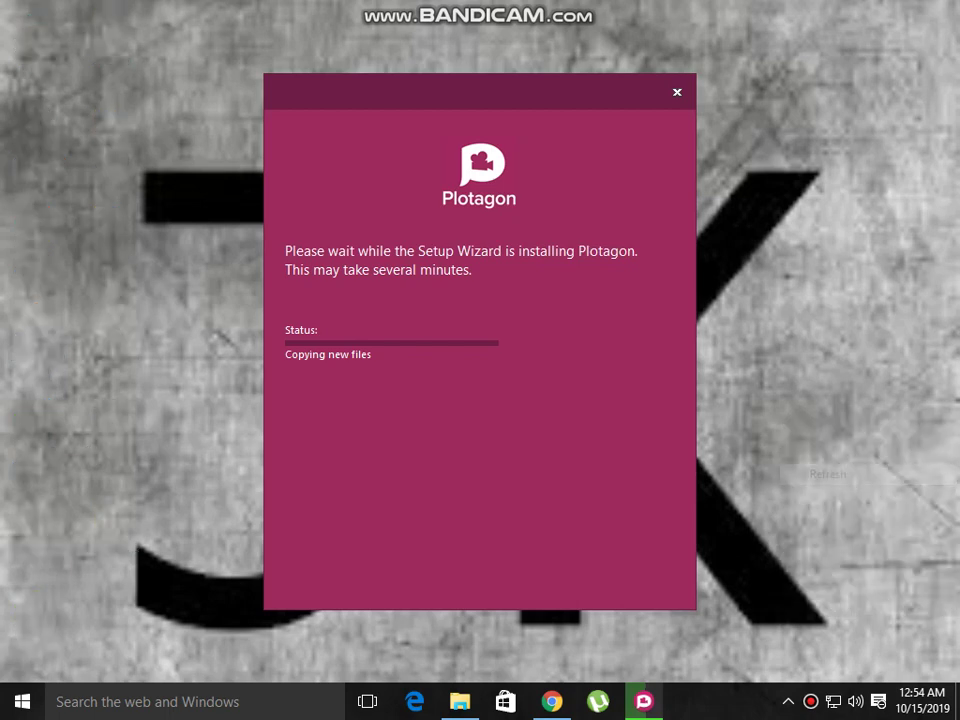
pyautogui.rightClick(780, 530)
pyautogui.click(828, 525)
pyautogui.rightClick(840, 104)
pyautogui.click(840, 163)
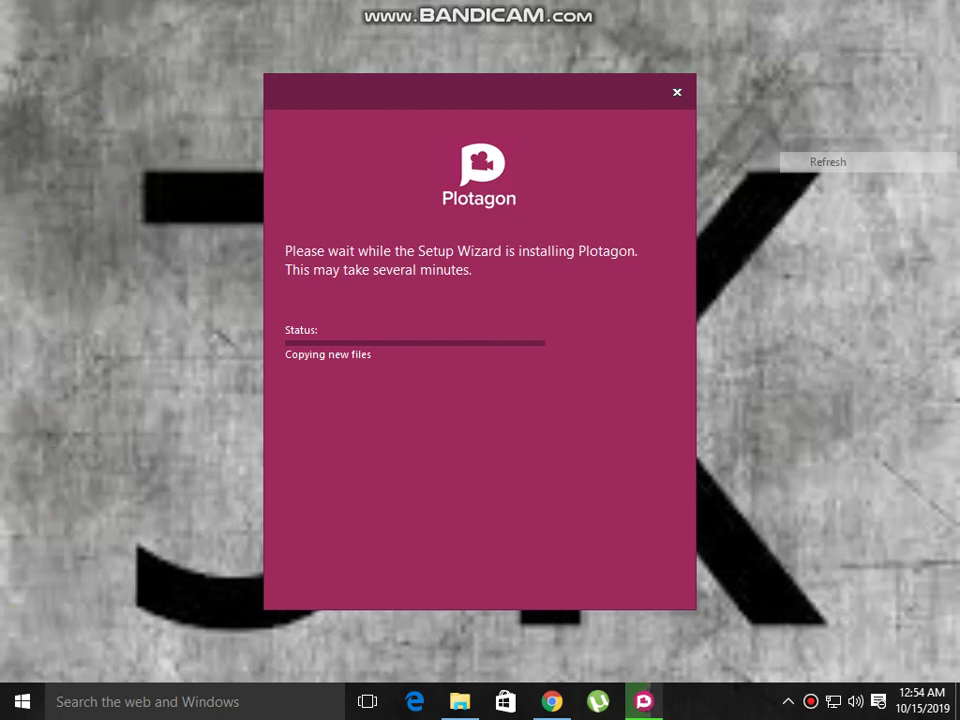
pyautogui.rightClick(840, 167)
pyautogui.click(840, 226)
pyautogui.rightClick(840, 230)
pyautogui.click(828, 285)
pyautogui.rightClick(780, 302)
pyautogui.click(828, 343)
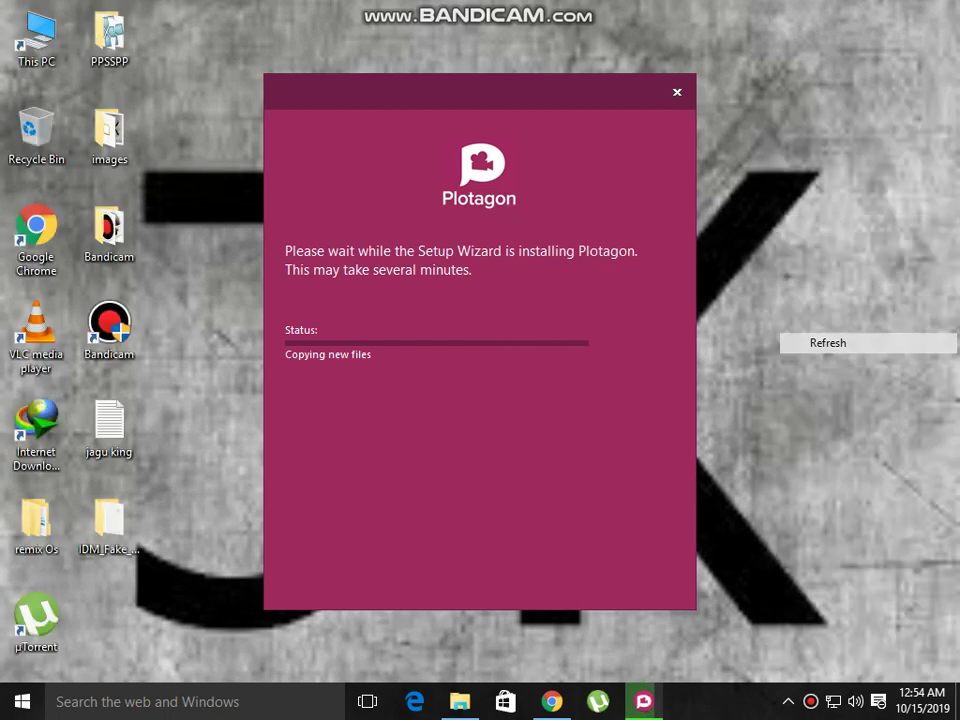
pyautogui.rightClick(780, 349)
pyautogui.click(828, 400)
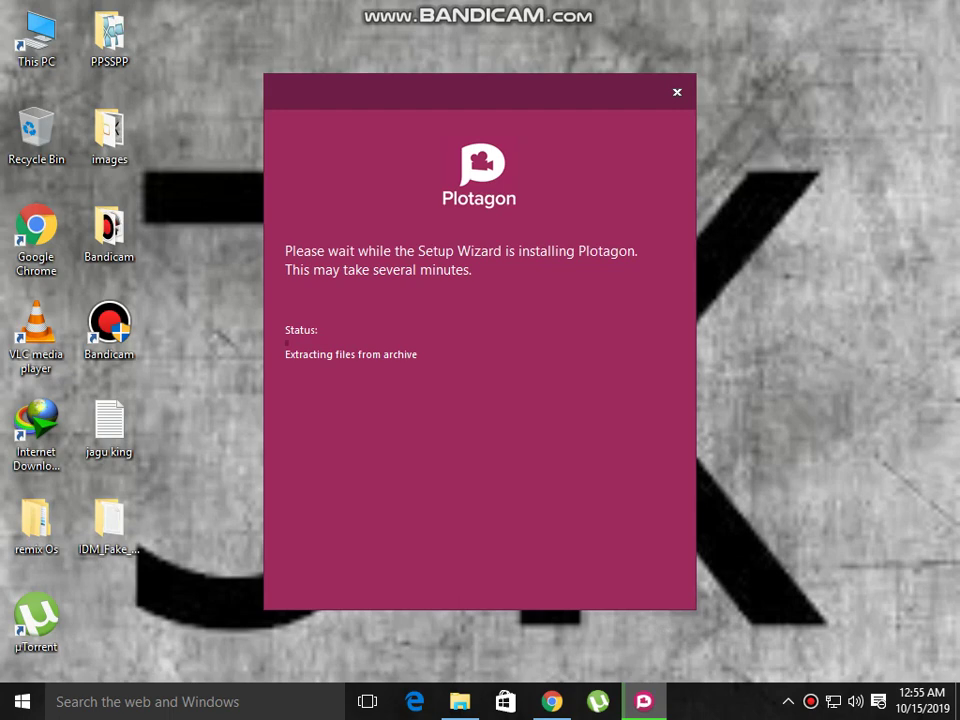
pyautogui.click(811, 701)
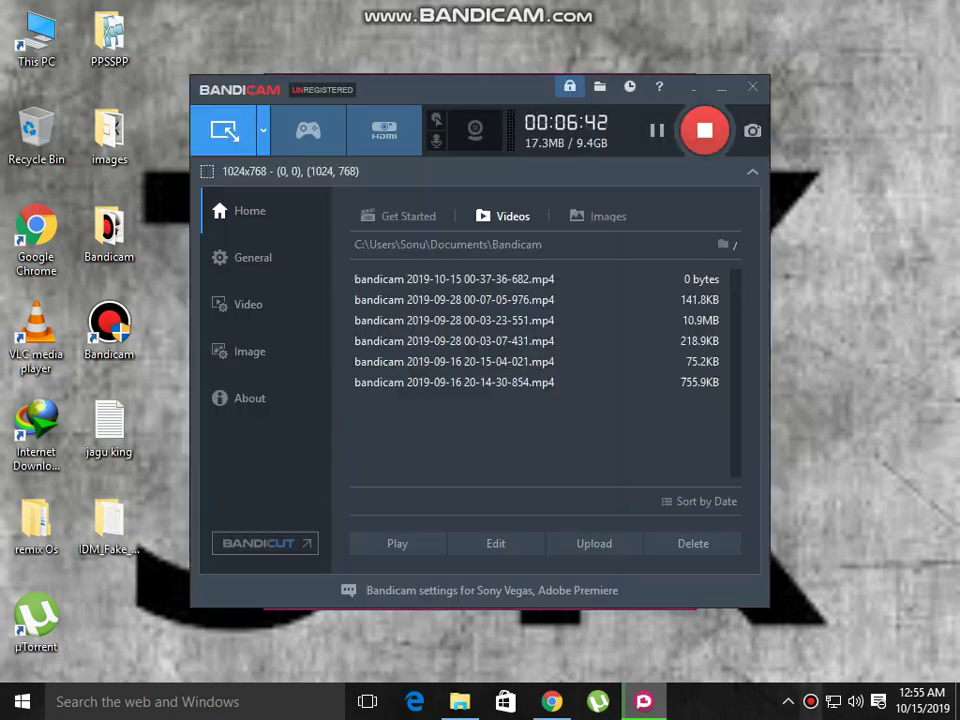
pyautogui.click(693, 88)
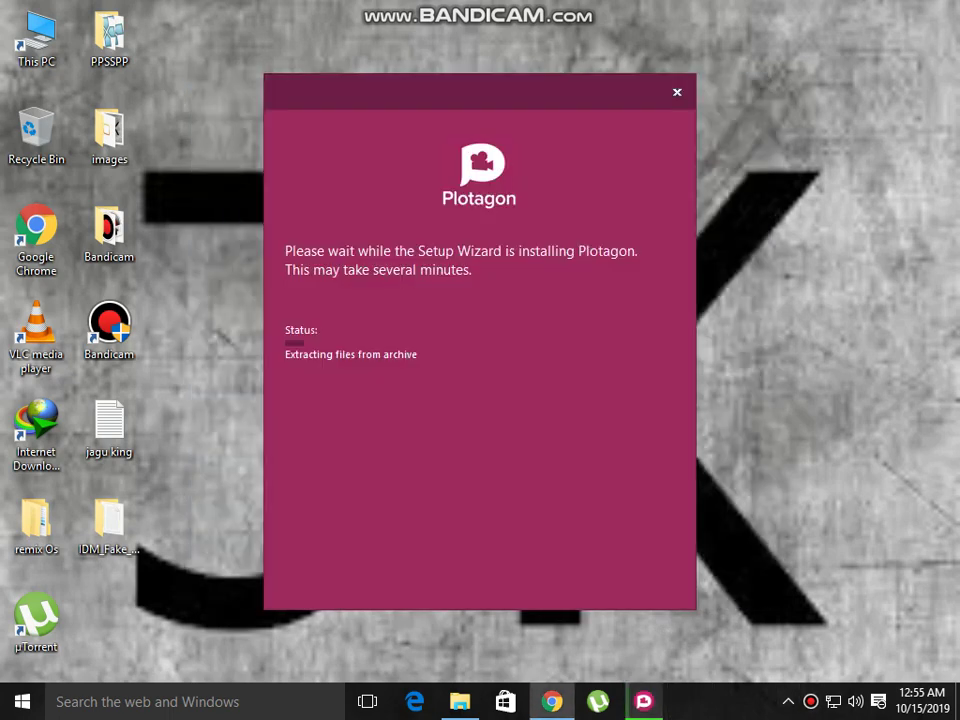
pyautogui.rightClick(728, 114)
pyautogui.click(777, 169)
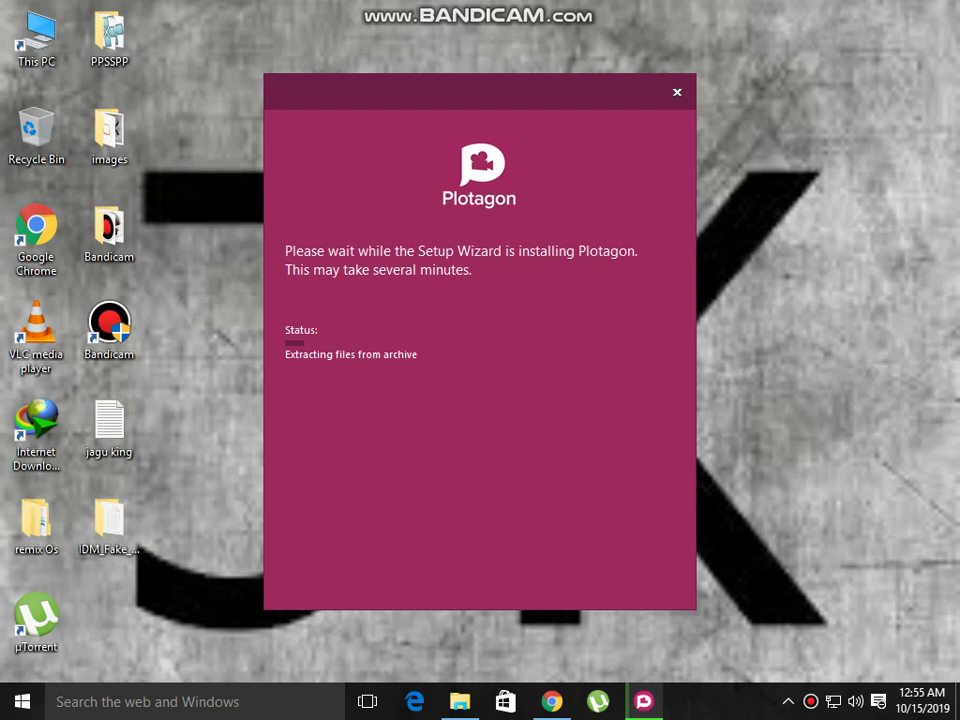
pyautogui.moveTo(480, 91)
pyautogui.mouseDown()
pyautogui.moveTo(540, 78)
pyautogui.moveTo(501, 101)
pyautogui.moveTo(715, 154)
pyautogui.moveTo(629, 366)
pyautogui.moveTo(366, 328)
pyautogui.moveTo(472, 105)
pyautogui.mouseUp()
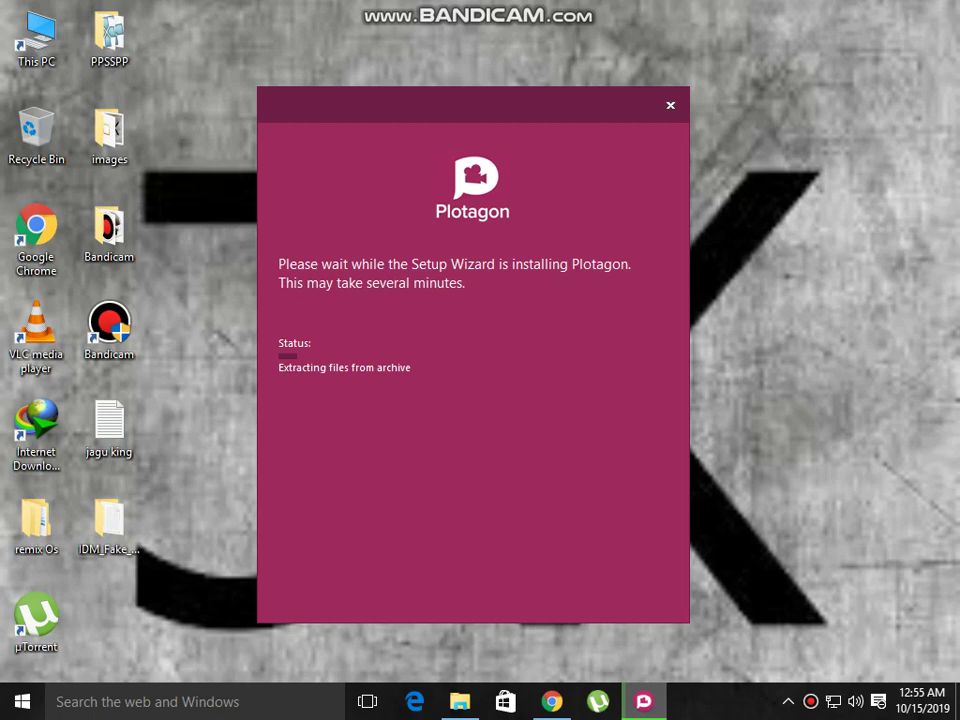
pyautogui.rightClick(840, 208)
pyautogui.click(840, 262)
pyautogui.rightClick(840, 260)
pyautogui.click(840, 318)
pyautogui.rightClick(840, 320)
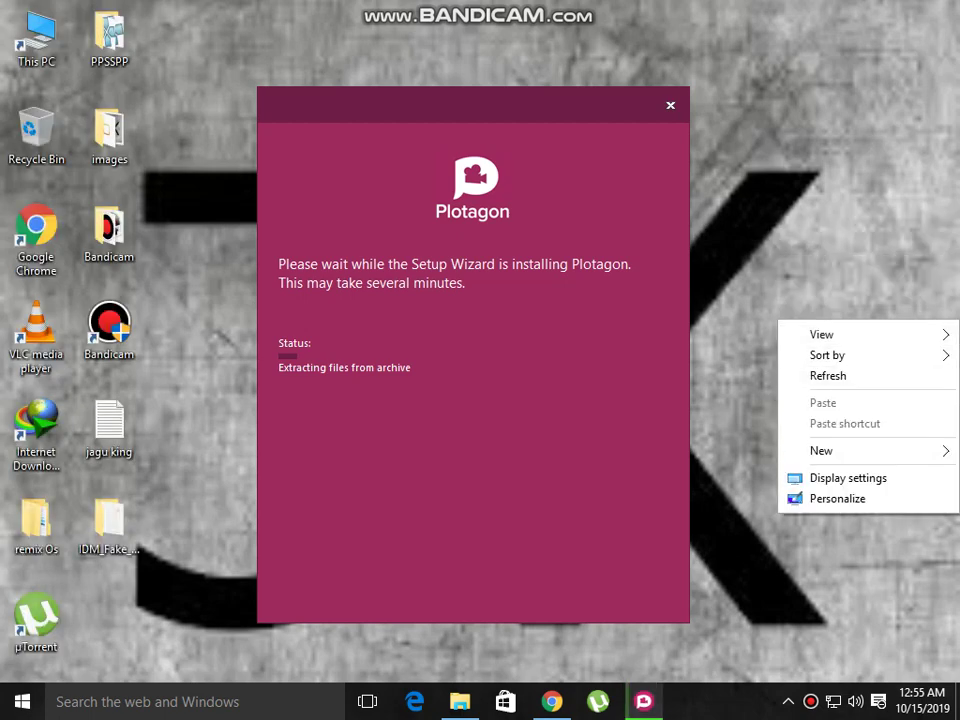
pyautogui.click(840, 378)
pyautogui.rightClick(840, 380)
pyautogui.click(840, 437)
pyautogui.rightClick(840, 441)
pyautogui.click(840, 496)
pyautogui.rightClick(840, 494)
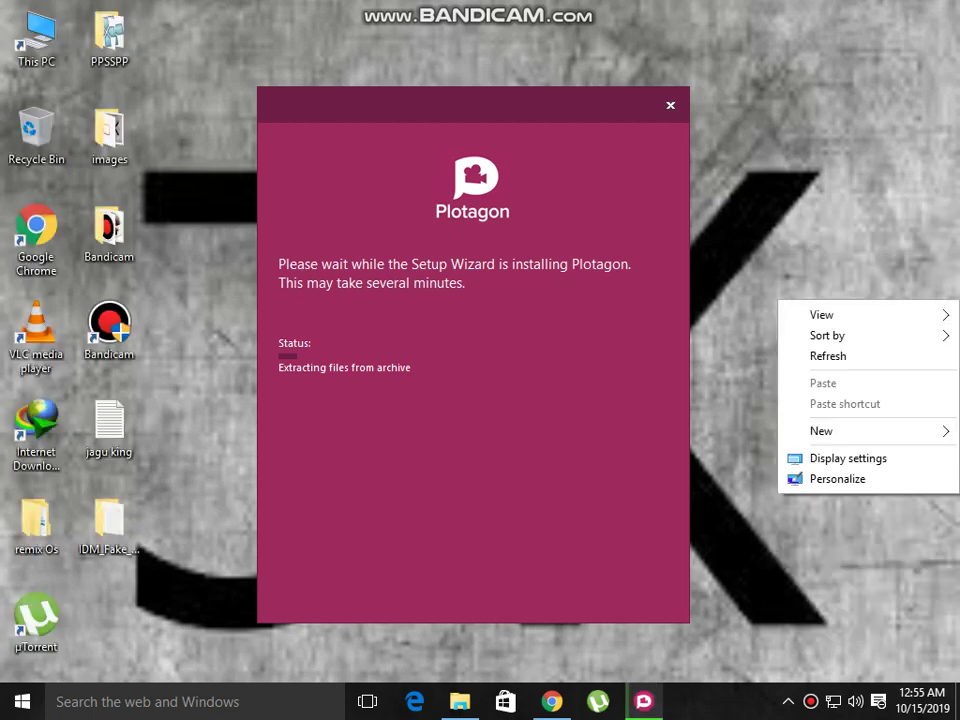
pyautogui.click(830, 357)
pyautogui.rightClick(830, 357)
pyautogui.click(828, 410)
pyautogui.rightClick(761, 177)
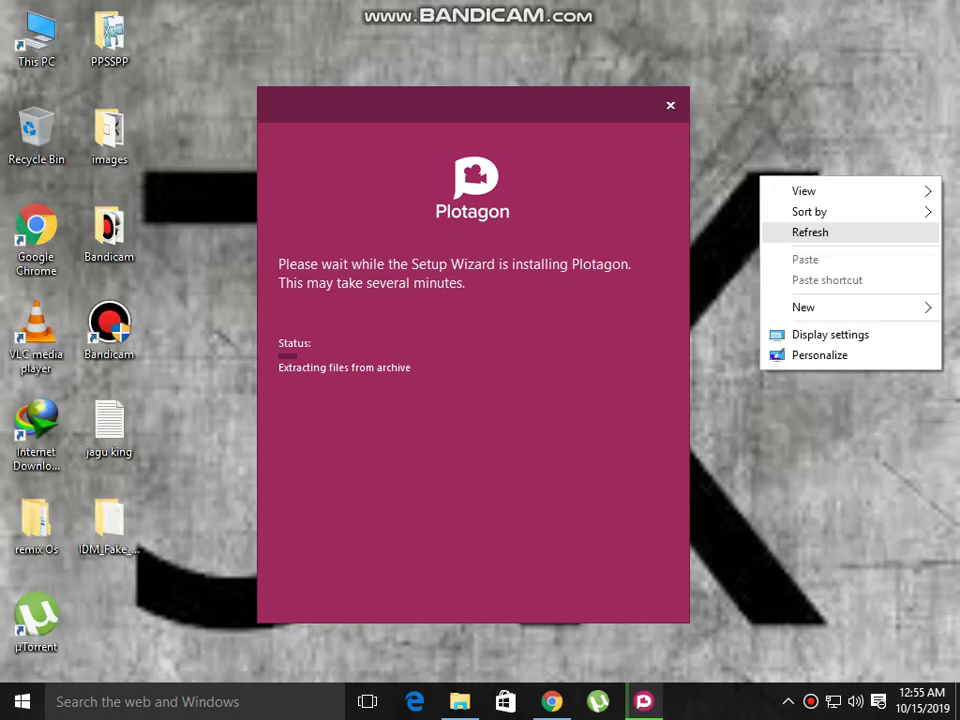
pyautogui.click(812, 231)
pyautogui.rightClick(815, 228)
pyautogui.click(826, 282)
pyautogui.rightClick(826, 280)
pyautogui.click(828, 335)
pyautogui.rightClick(828, 337)
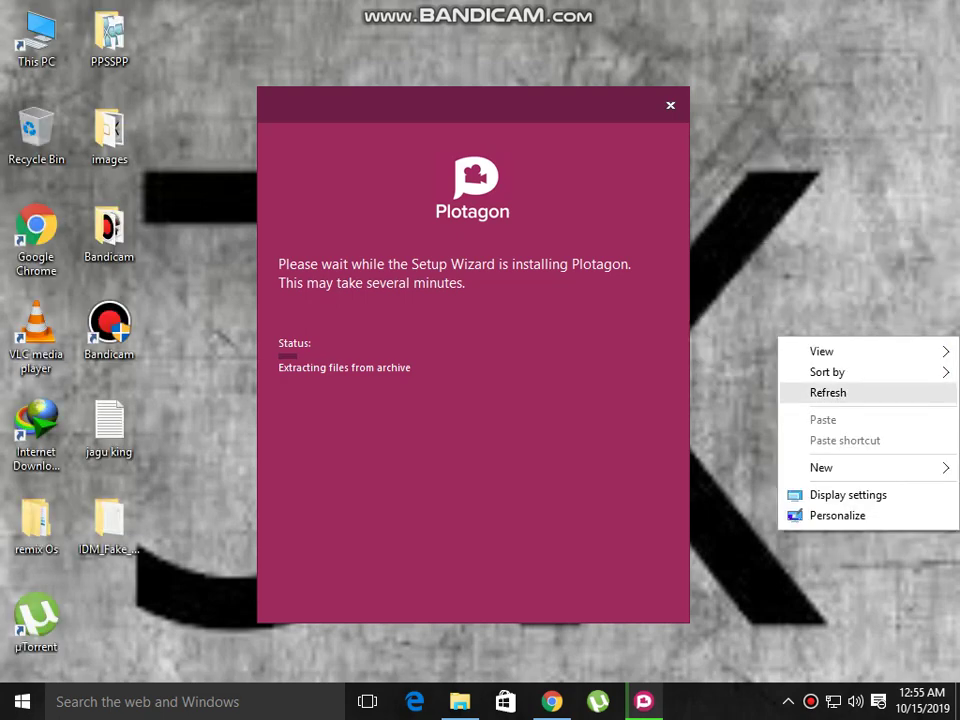
pyautogui.click(828, 393)
pyautogui.rightClick(828, 394)
pyautogui.click(828, 450)
pyautogui.rightClick(828, 181)
pyautogui.moveTo(828, 216)
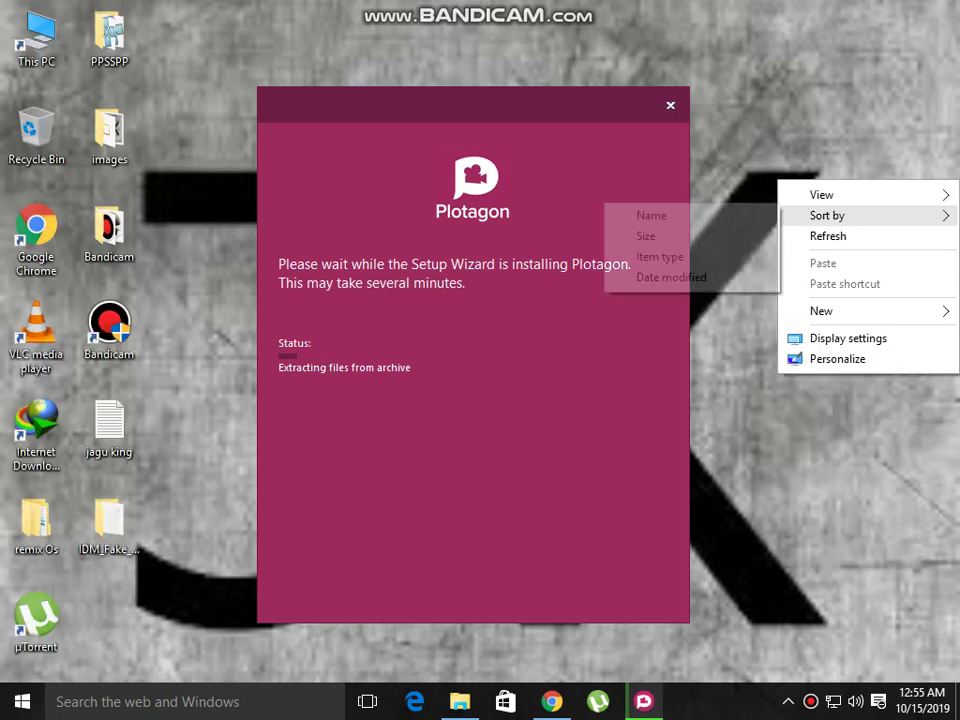
pyautogui.rightClick(957, 296)
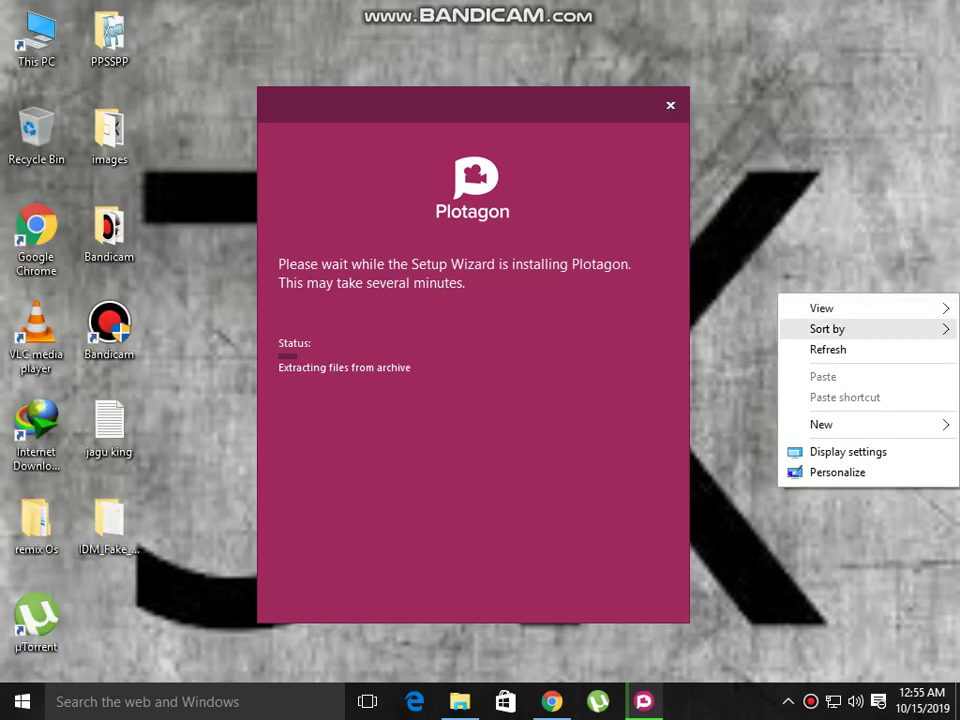
pyautogui.click(827, 349)
pyautogui.rightClick(957, 352)
pyautogui.click(827, 405)
pyautogui.rightClick(957, 404)
pyautogui.click(827, 457)
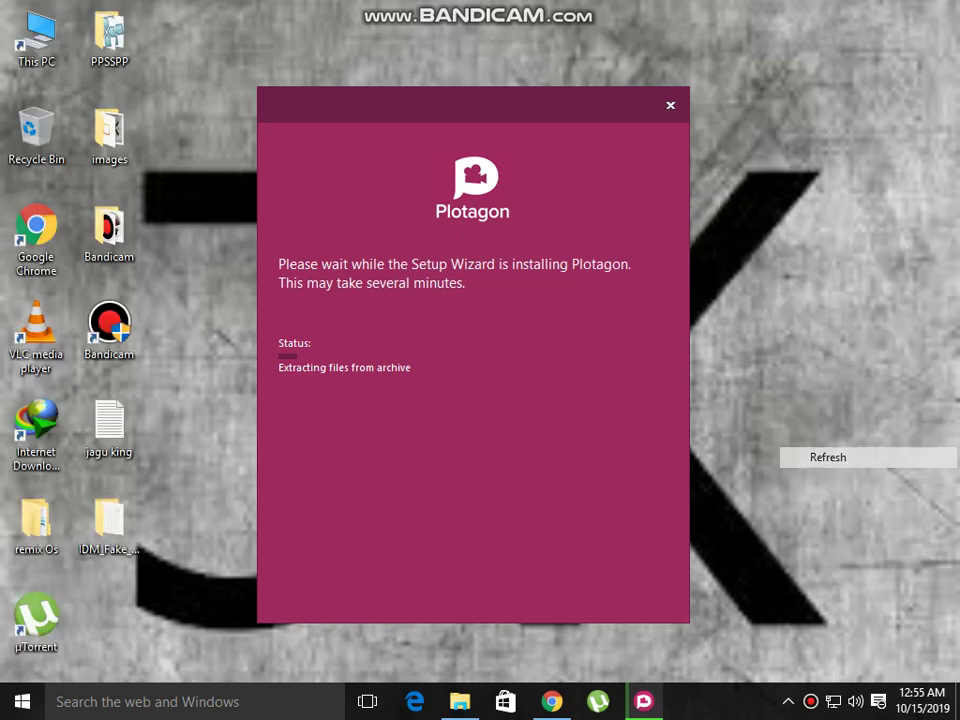
pyautogui.rightClick(957, 109)
pyautogui.click(827, 162)
pyautogui.rightClick(957, 165)
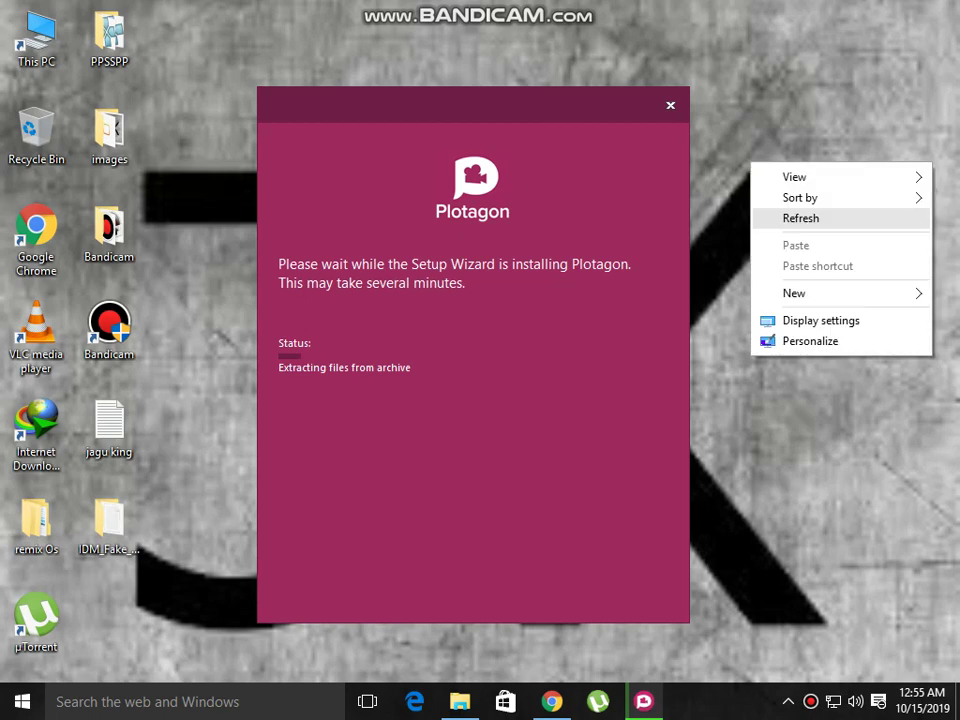
pyautogui.click(827, 218)
pyautogui.rightClick(957, 221)
pyautogui.click(827, 272)
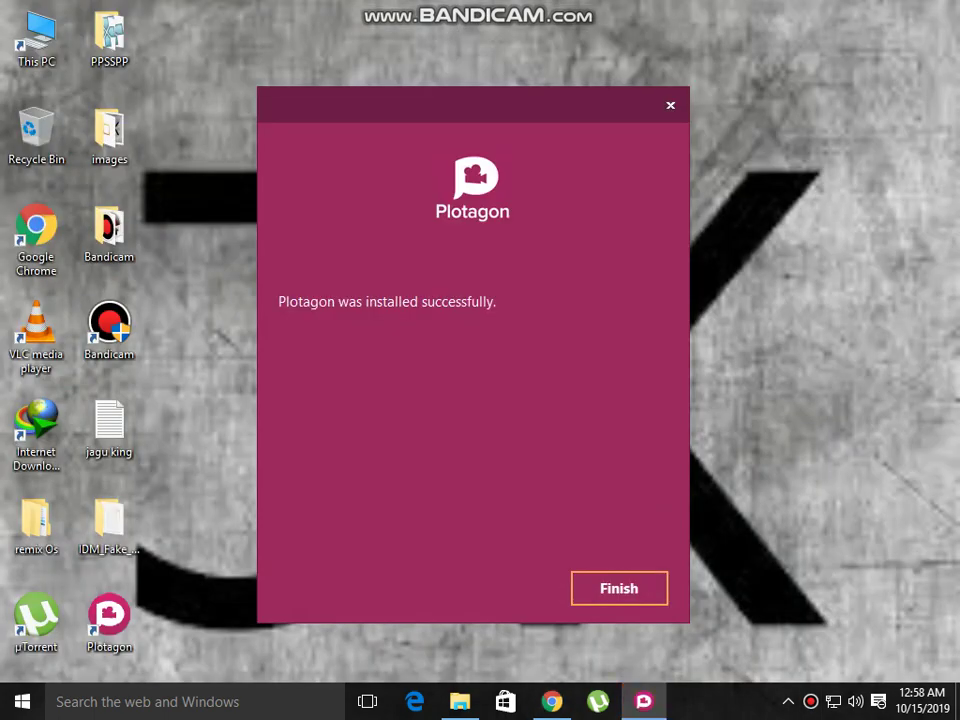
# Step: Finish the Plotagon setup wizard to close the installer
pyautogui.press('Return')
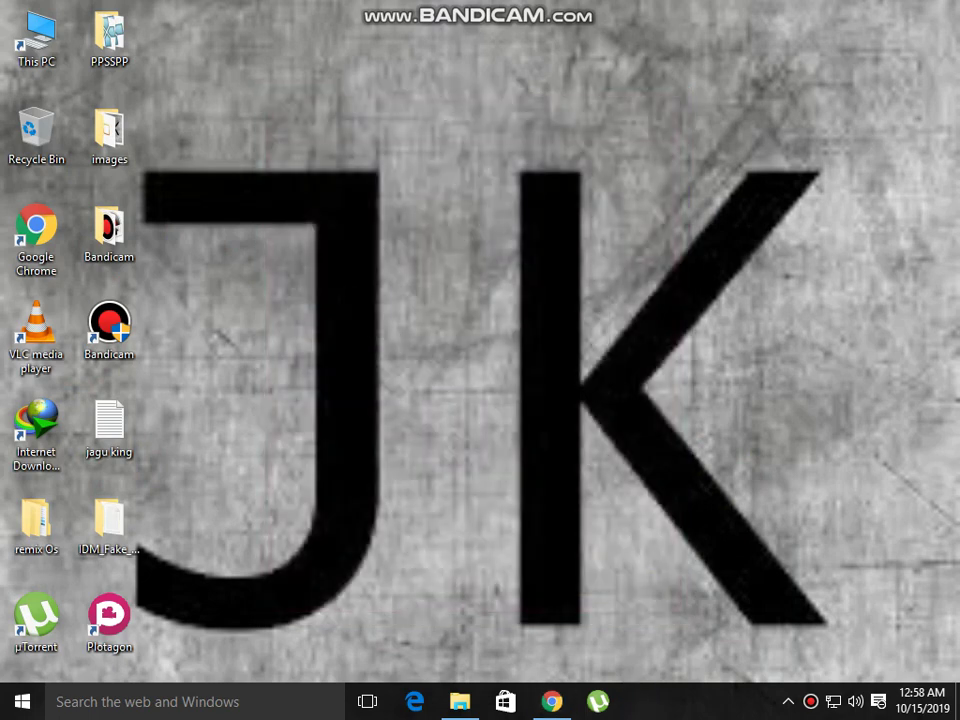
pyautogui.rightClick(519, 184)
pyautogui.click(560, 234)
pyautogui.rightClick(561, 236)
pyautogui.rightClick(604, 285)
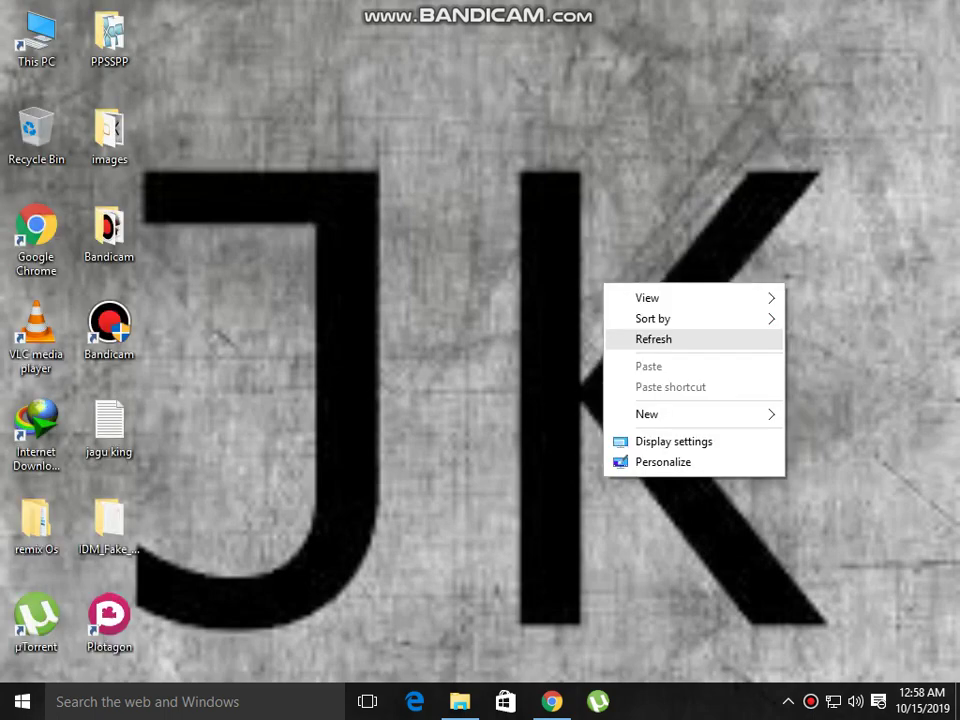
pyautogui.rightClick(637, 333)
pyautogui.click(685, 390)
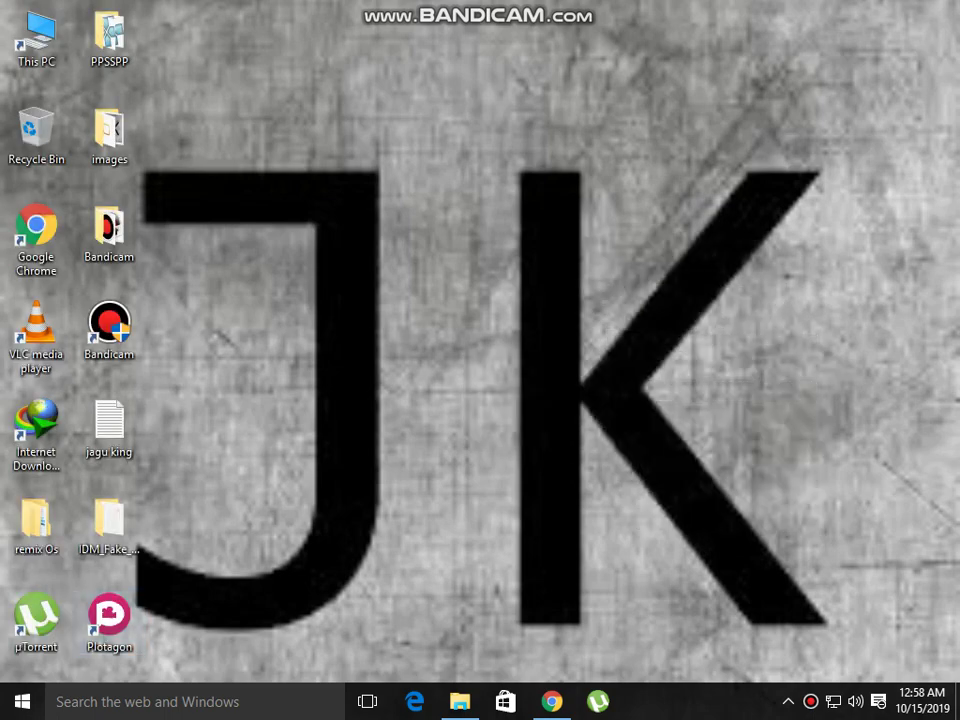
pyautogui.rightClick(327, 344)
pyautogui.click(436, 401)
pyautogui.rightClick(439, 402)
pyautogui.click(480, 459)
pyautogui.rightClick(479, 463)
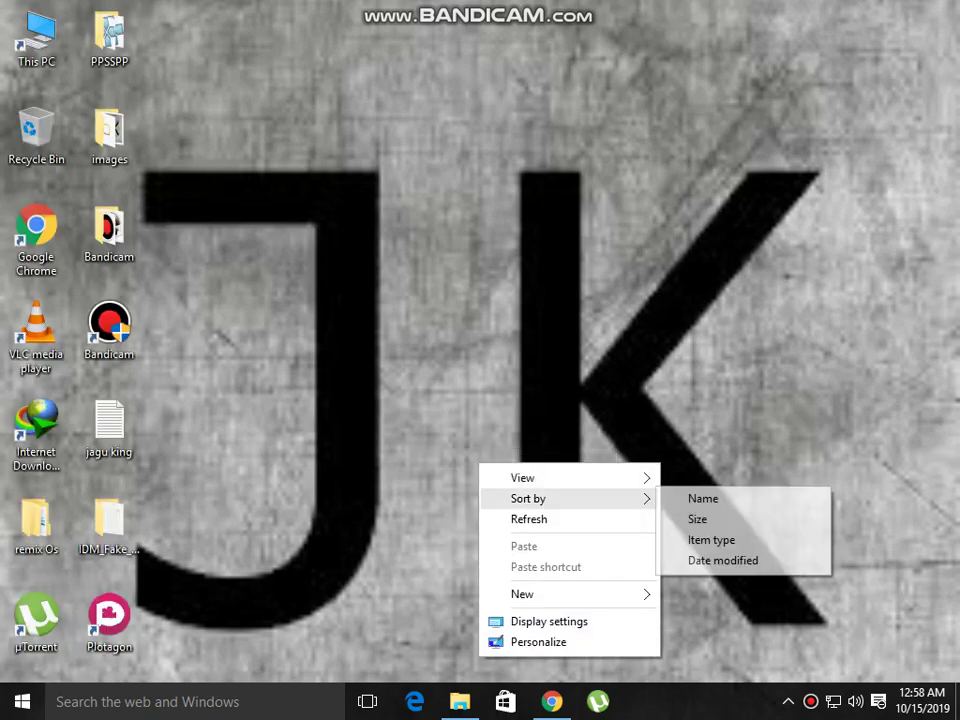
pyautogui.click(529, 519)
pyautogui.rightClick(526, 327)
pyautogui.click(572, 381)
pyautogui.rightClick(612, 438)
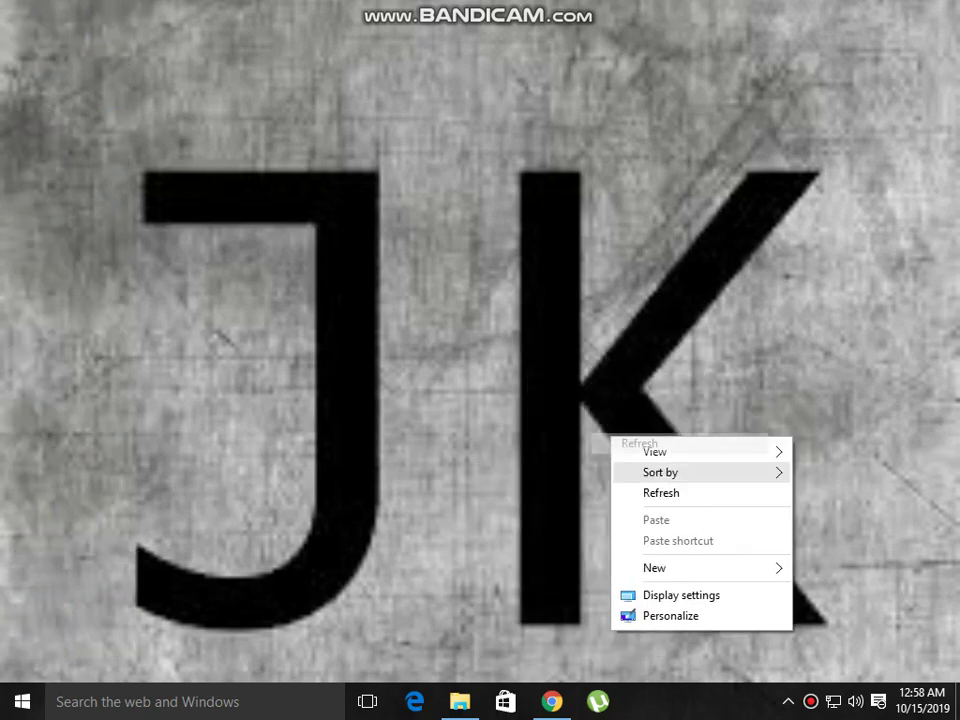
pyautogui.click(659, 493)
pyautogui.rightClick(396, 253)
pyautogui.click(443, 308)
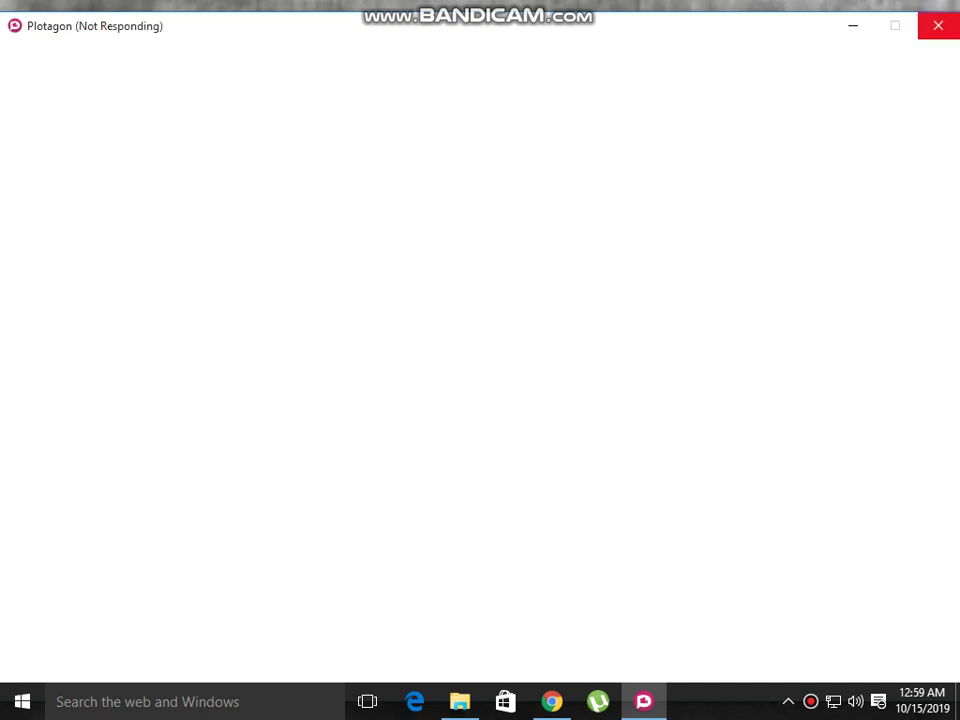
pyautogui.rightClick(556, 3)
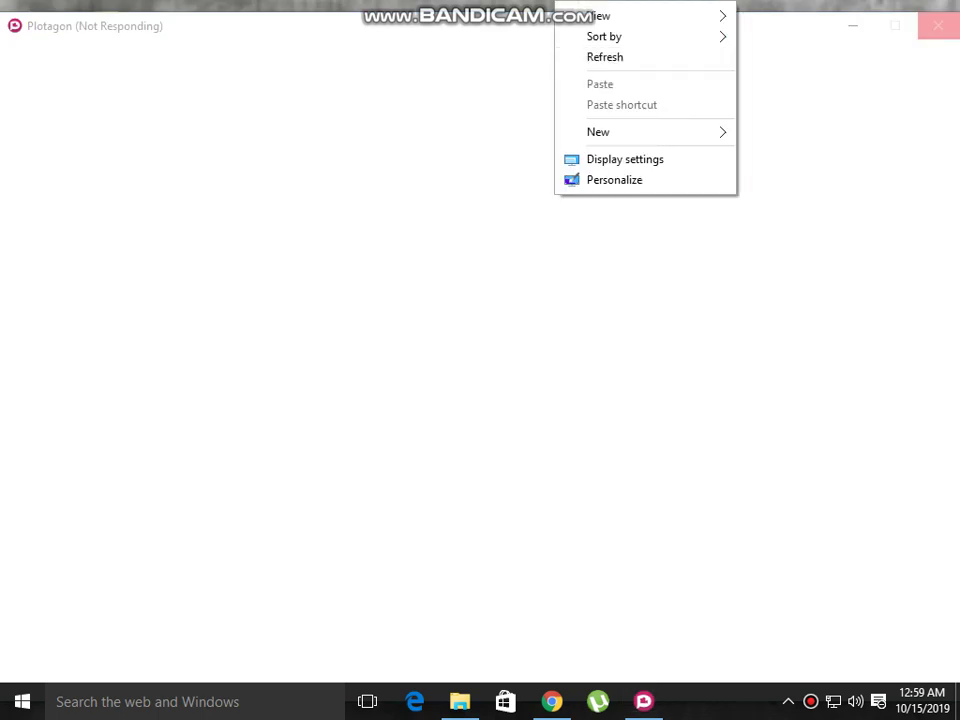
pyautogui.click(604, 57)
pyautogui.rightClick(550, 3)
pyautogui.click(600, 57)
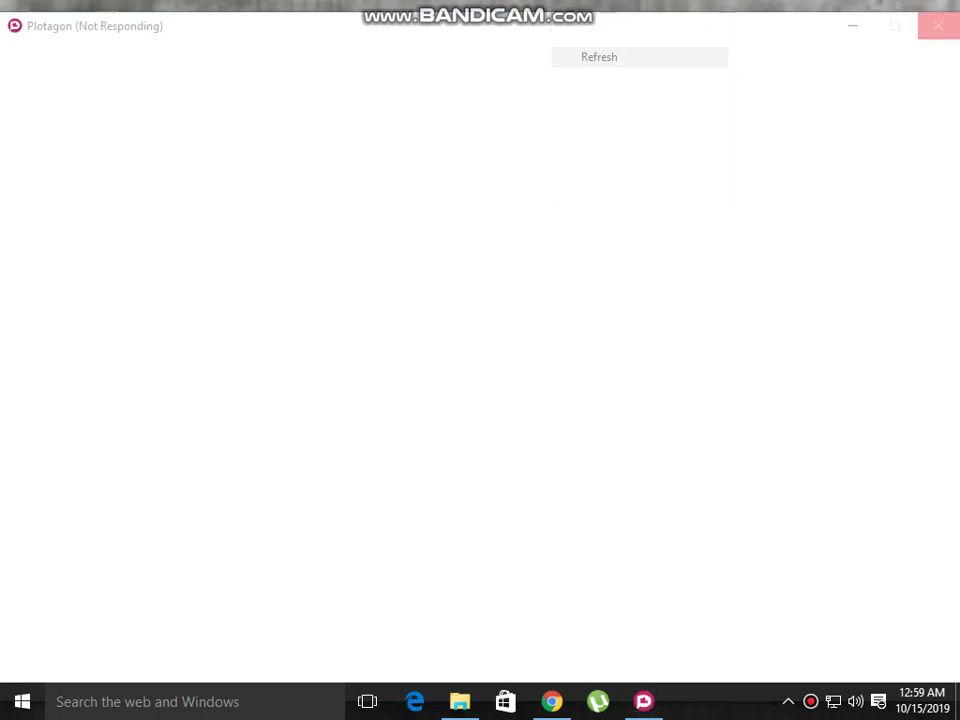
pyautogui.click(600, 57)
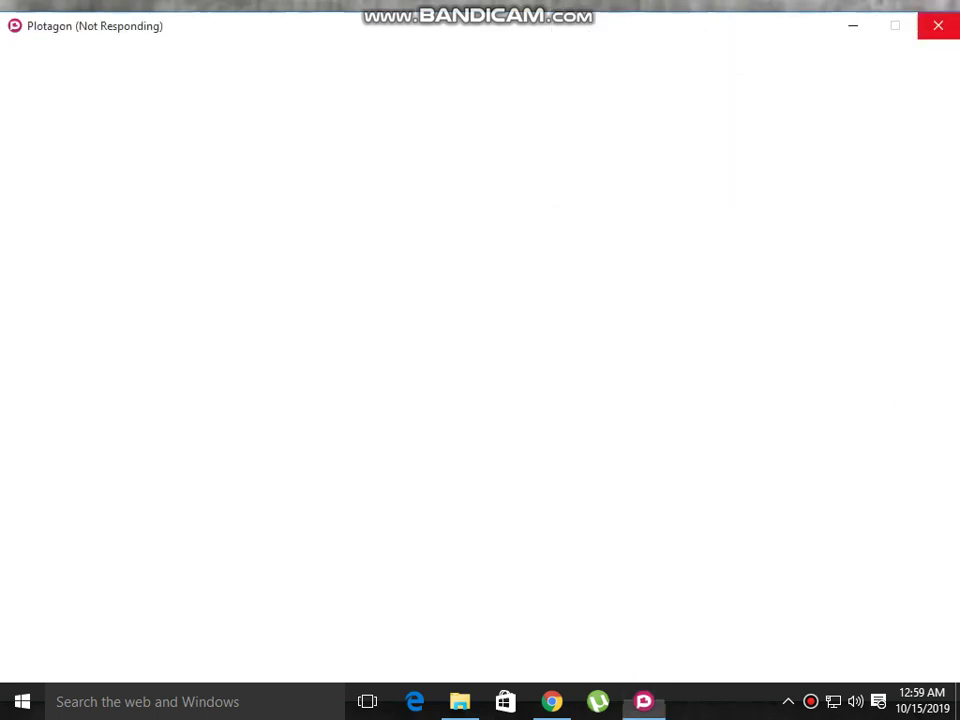
pyautogui.rightClick(533, 3)
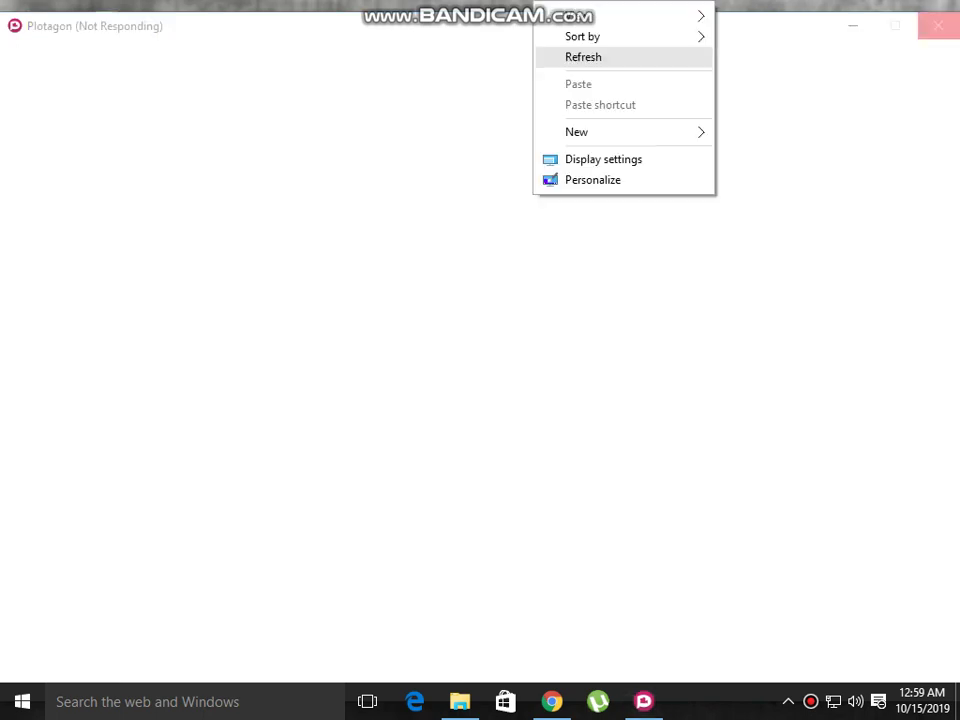
pyautogui.rightClick(442, 3)
pyautogui.click(490, 57)
pyautogui.rightClick(407, 3)
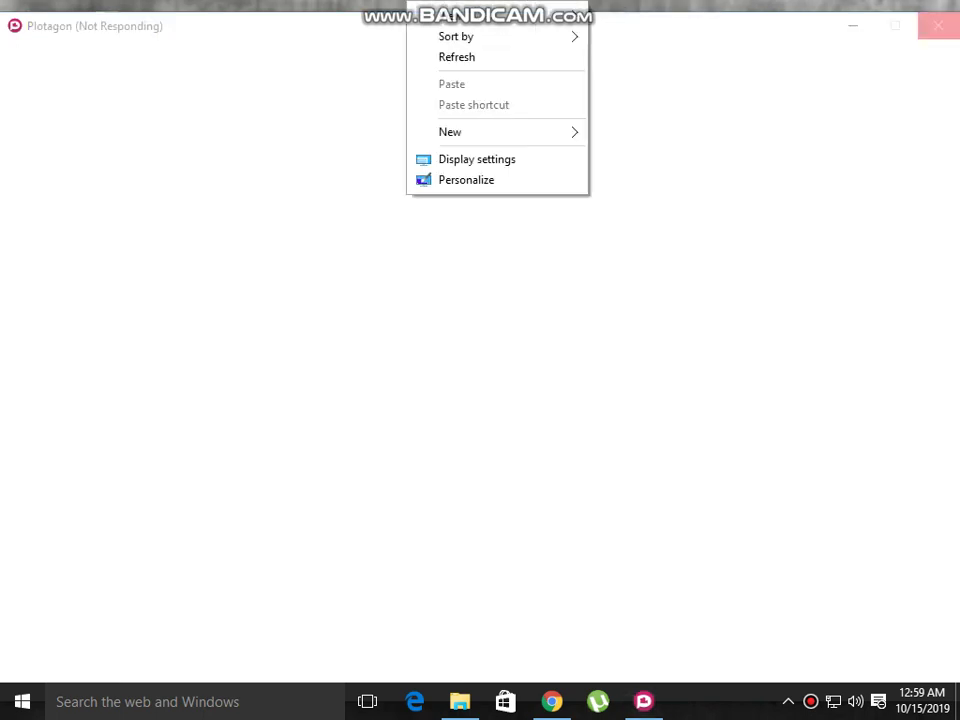
pyautogui.click(456, 57)
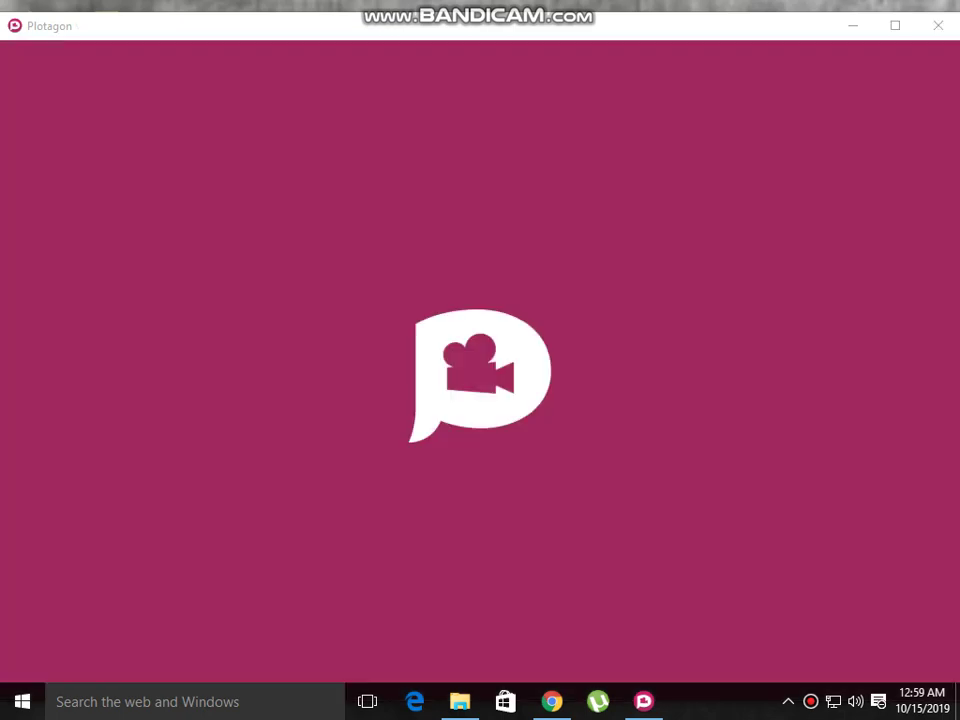
pyautogui.rightClick(489, 3)
pyautogui.click(540, 57)
pyautogui.click(895, 26)
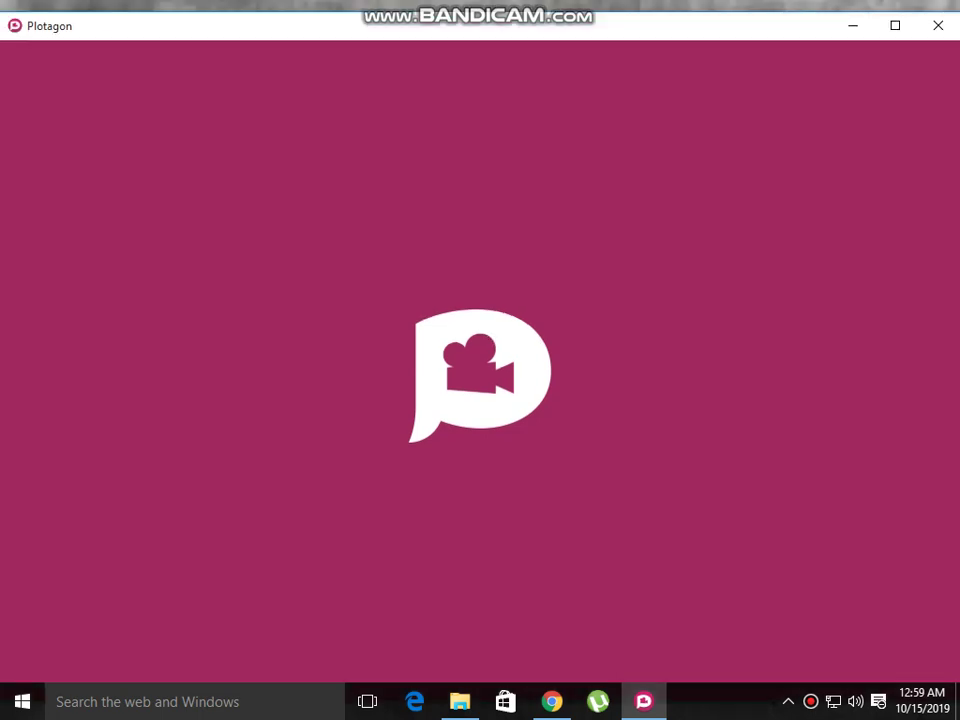
pyautogui.rightClick(501, 3)
pyautogui.click(550, 57)
pyautogui.rightClick(503, 3)
pyautogui.click(551, 57)
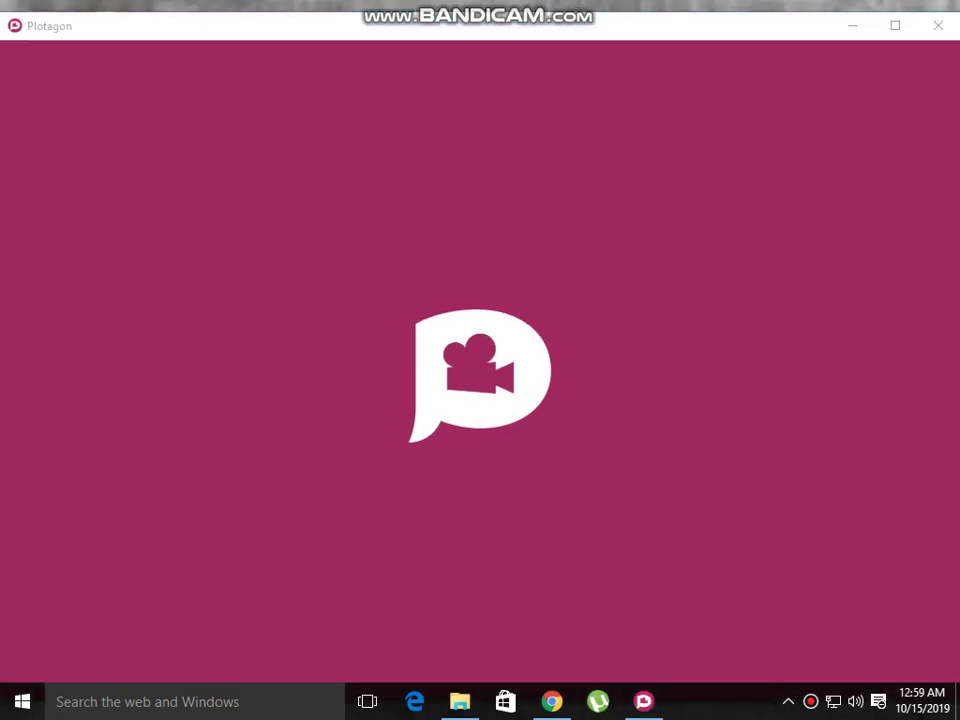
pyautogui.rightClick(504, 3)
pyautogui.click(553, 57)
pyautogui.rightClick(511, 3)
pyautogui.click(560, 57)
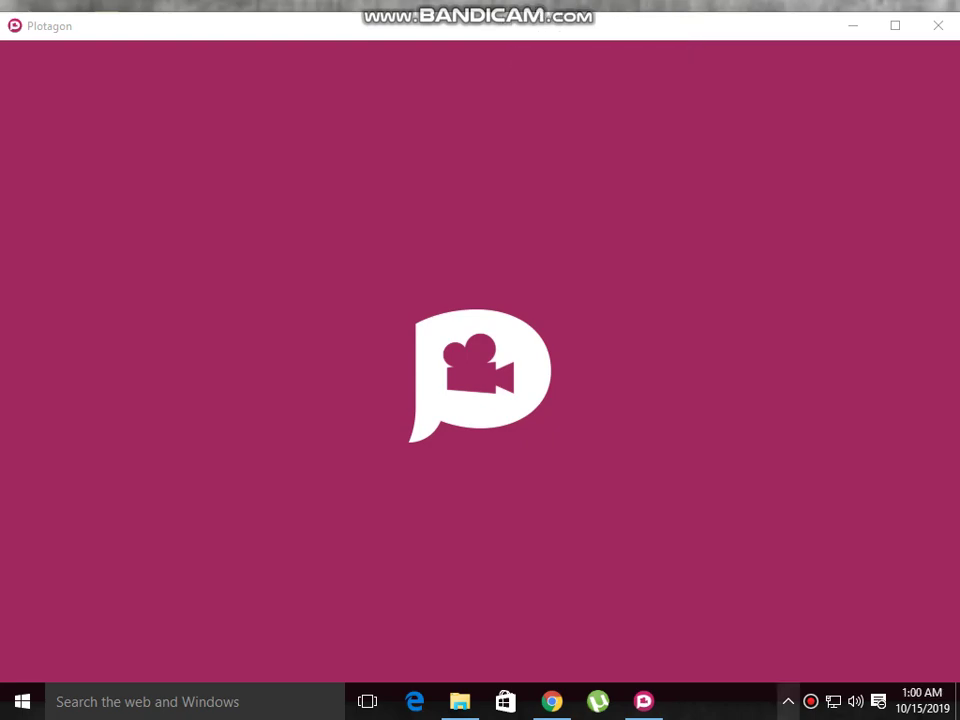